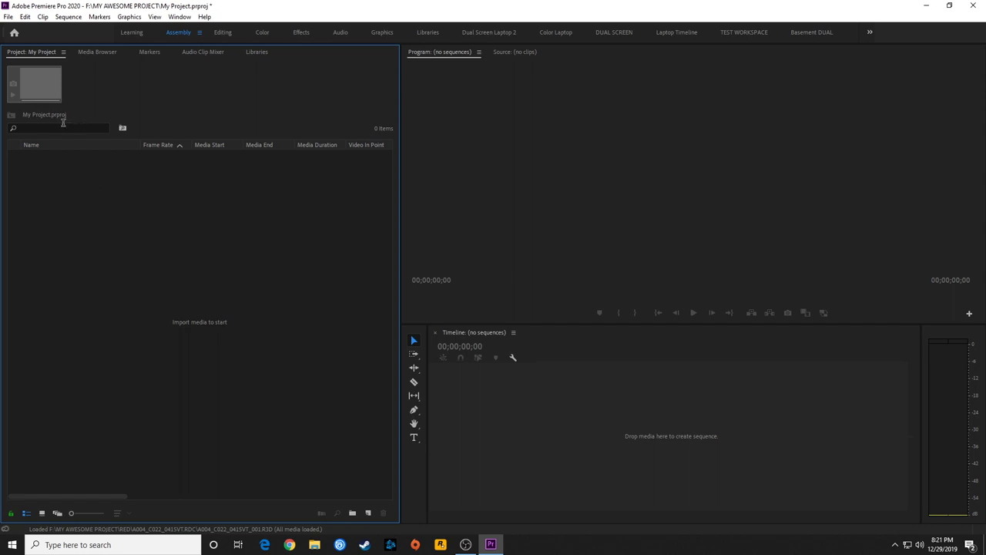
# Set Default Media Scaling in the Media preferences to Scale to frame size.
pyautogui.click(26, 18)
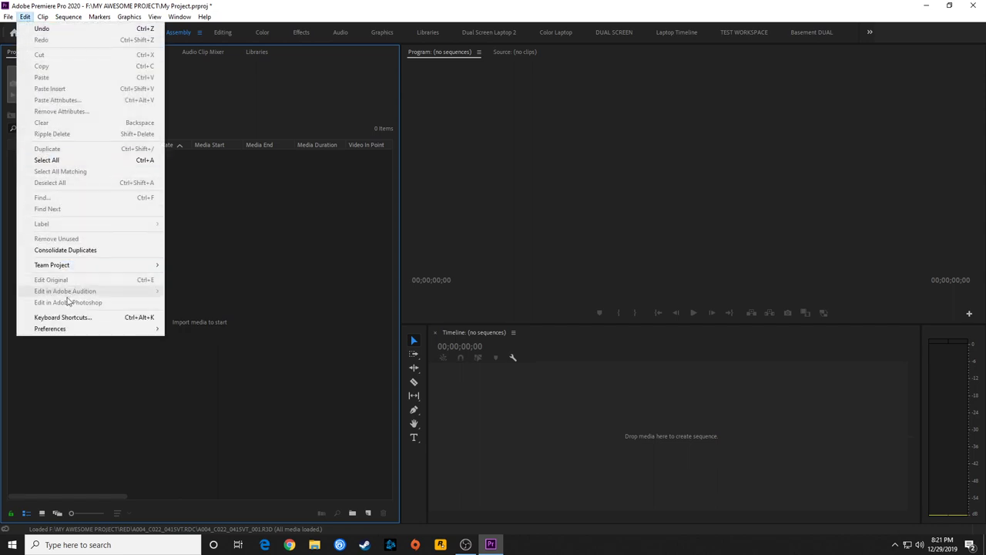
pyautogui.moveTo(97, 337)
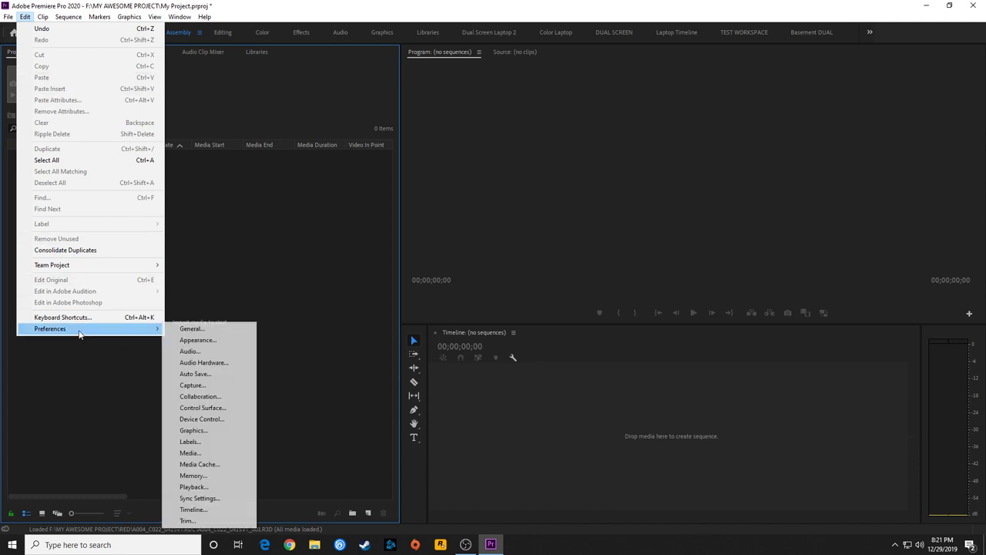
pyautogui.click(193, 452)
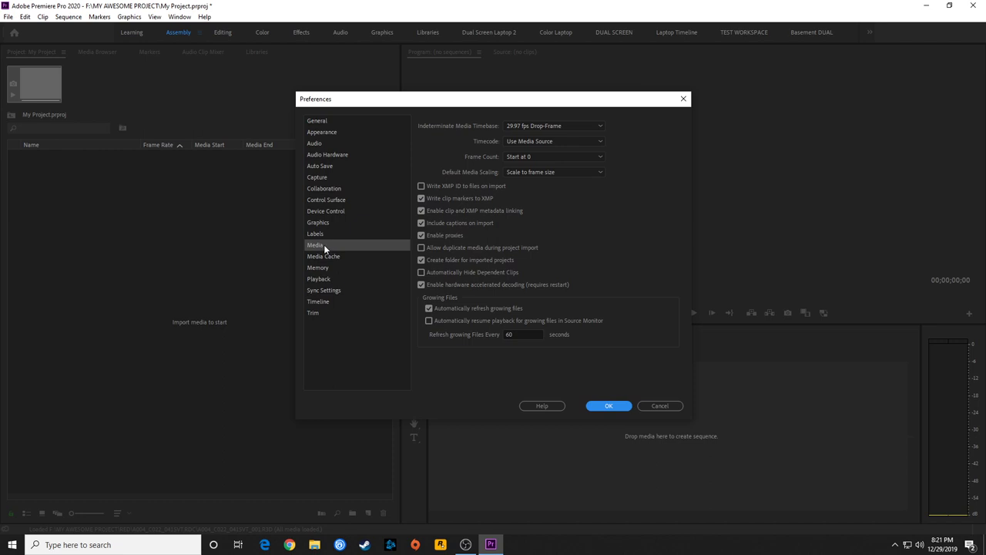
pyautogui.click(324, 244)
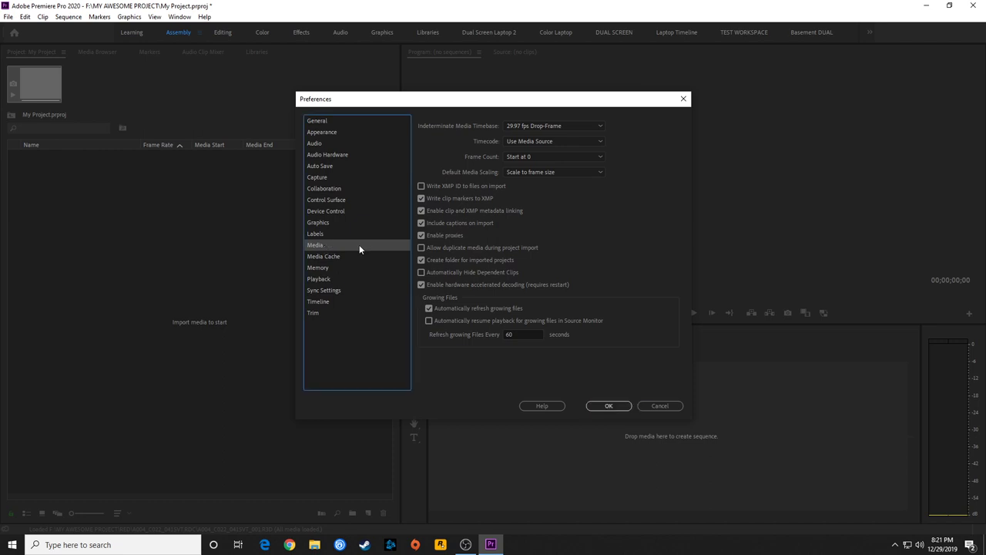
pyautogui.click(518, 172)
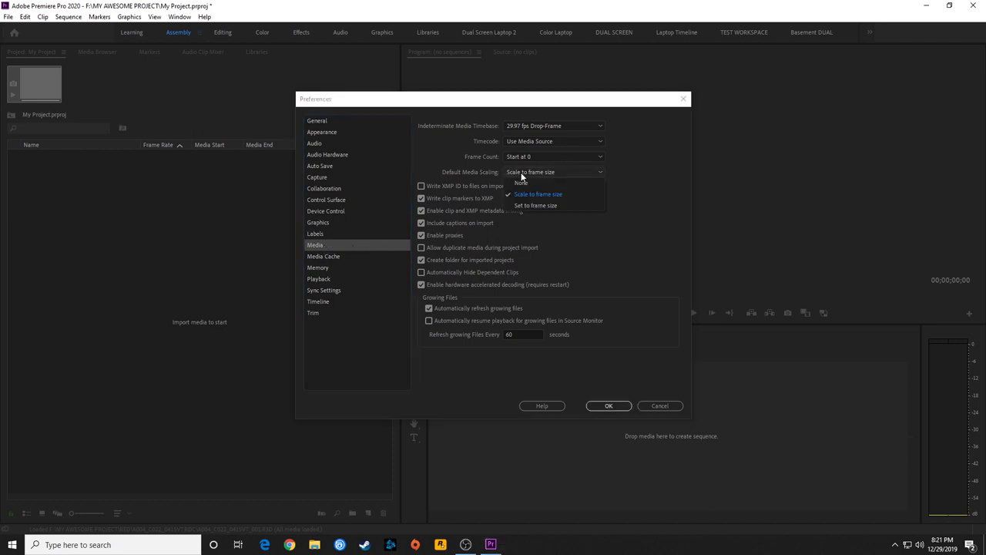
pyautogui.click(560, 195)
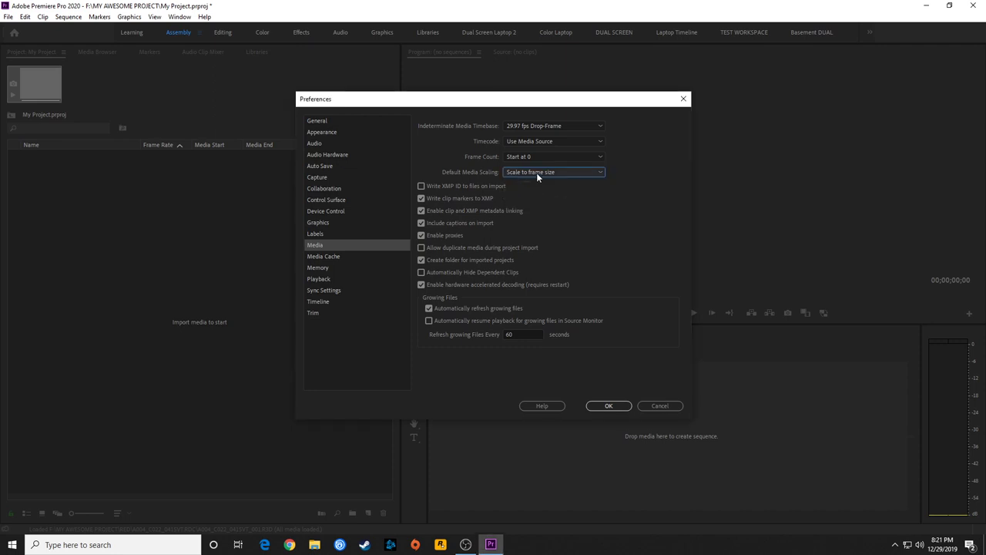
pyautogui.click(537, 173)
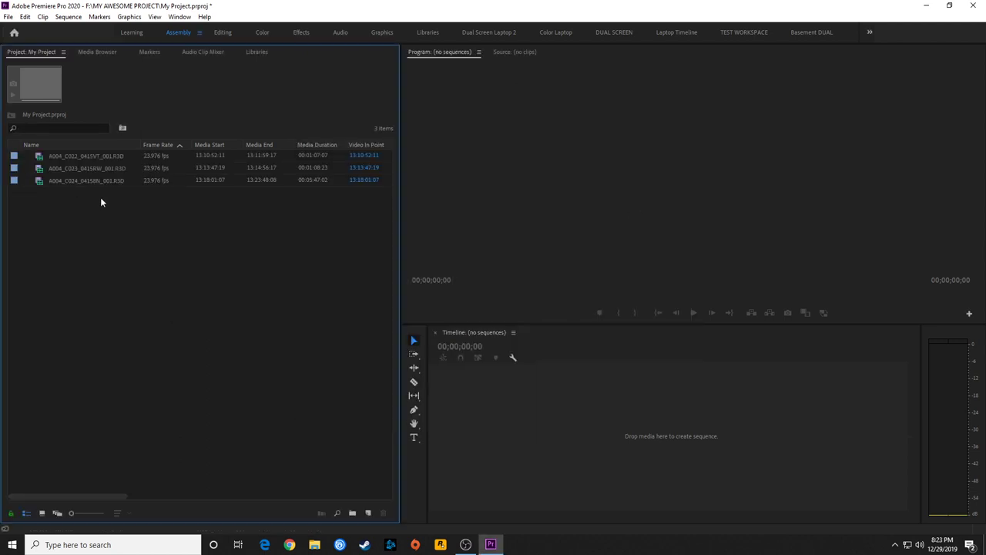
# Check the Scale to Frame Size video option for the three imported R3D clips.
pyautogui.moveTo(100, 197); pyautogui.dragTo(49, 159)
pyautogui.click(43, 16)
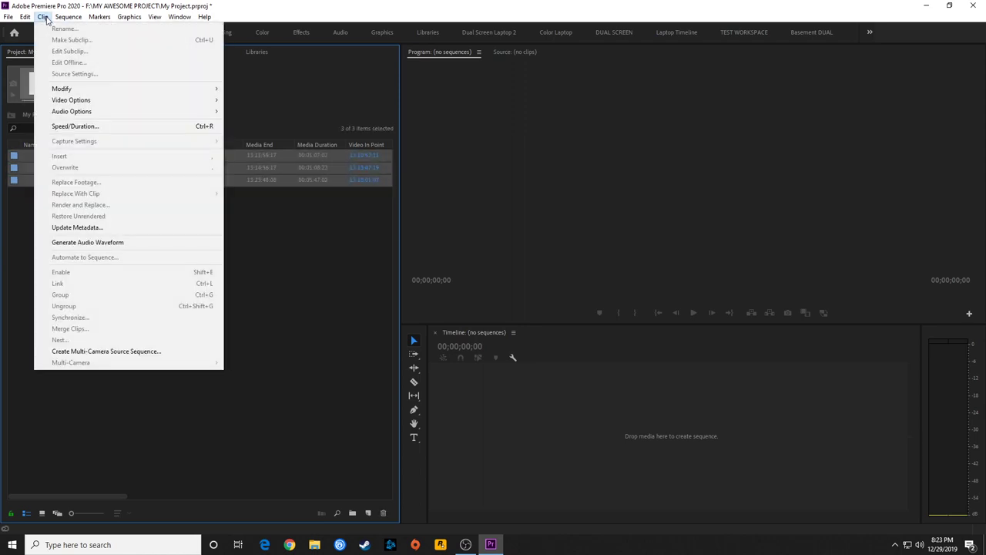
pyautogui.moveTo(77, 101)
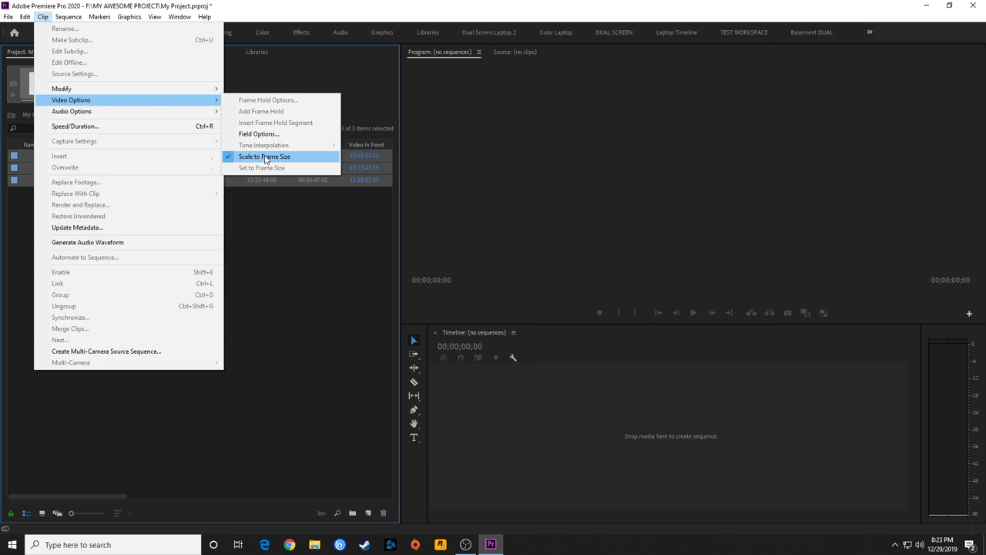
pyautogui.click(245, 238)
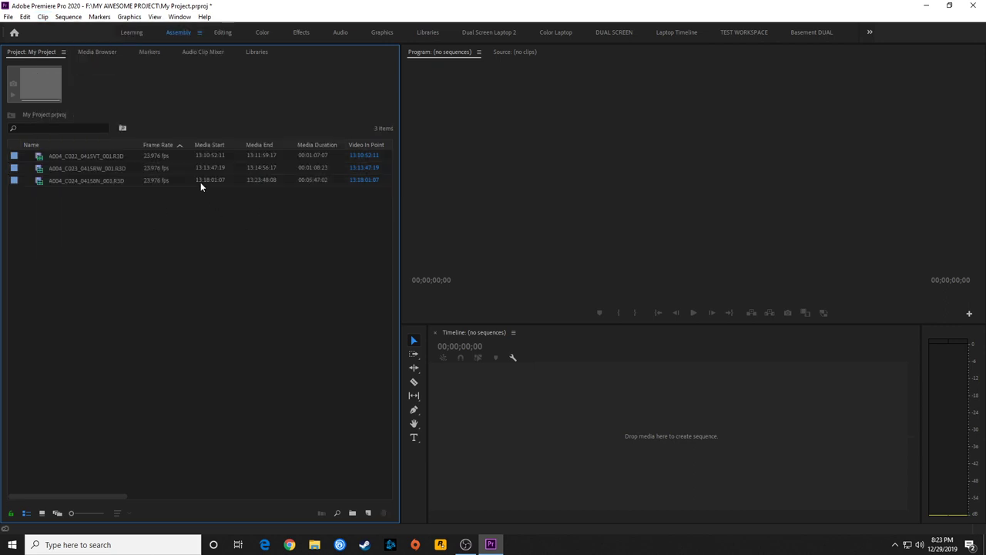
# Group the three R3D clips in a new bin named RED and collapse the bin.
pyautogui.click(64, 158)
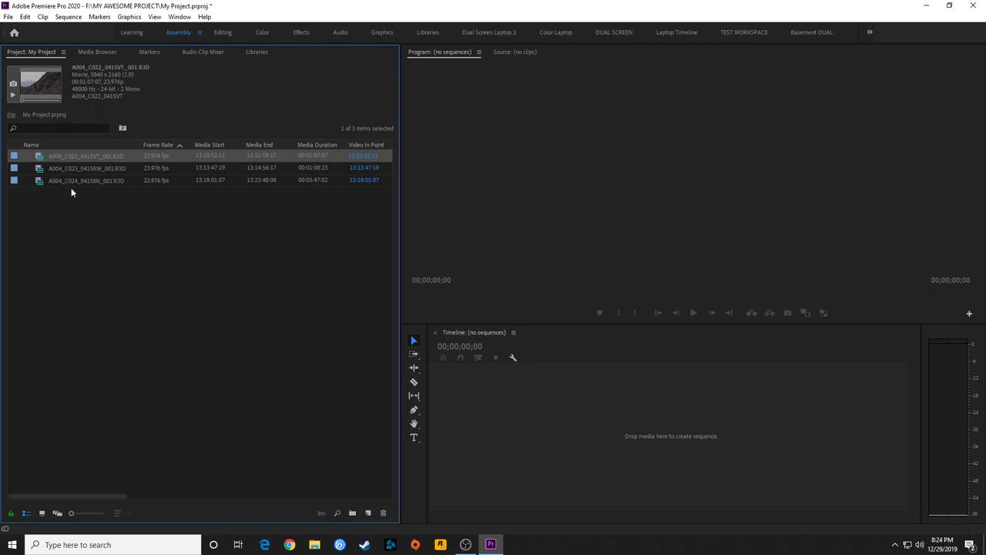
pyautogui.moveTo(71, 206); pyautogui.dragTo(352, 512)
pyautogui.write('RED')
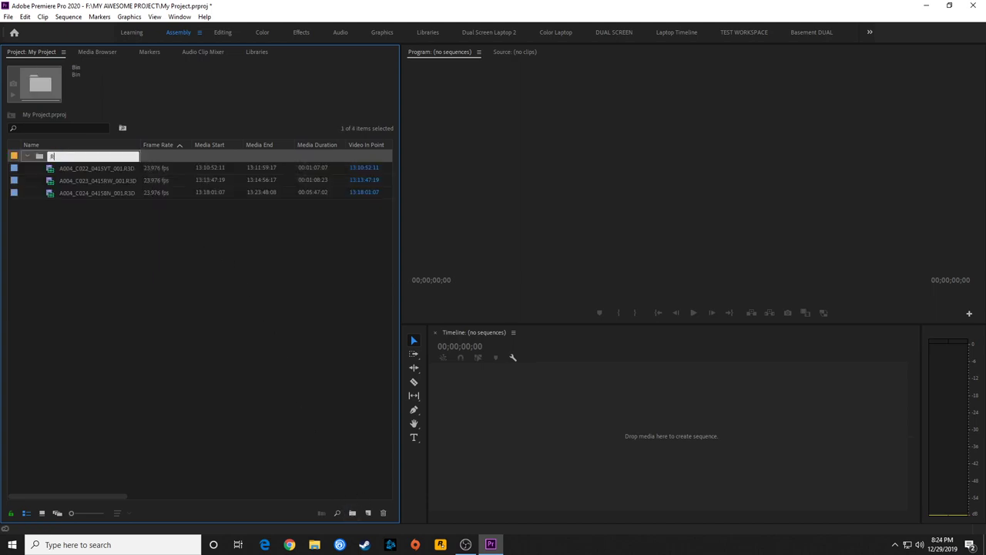
pyautogui.press('Tab')
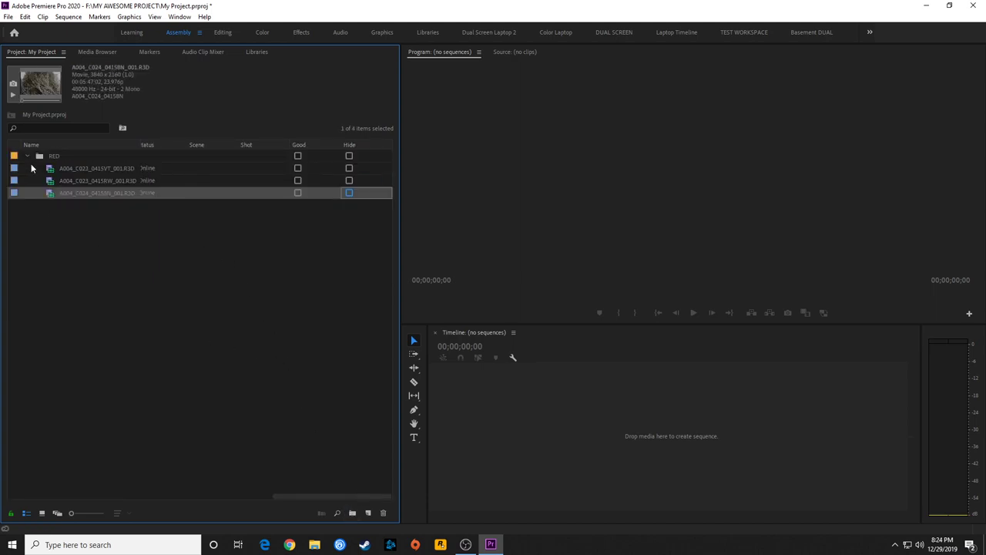
pyautogui.click(27, 156)
# Import the 5D MIII footage folder as a bin and inspect the details of 8FSA7169.MOV.
pyautogui.doubleClick(62, 204)
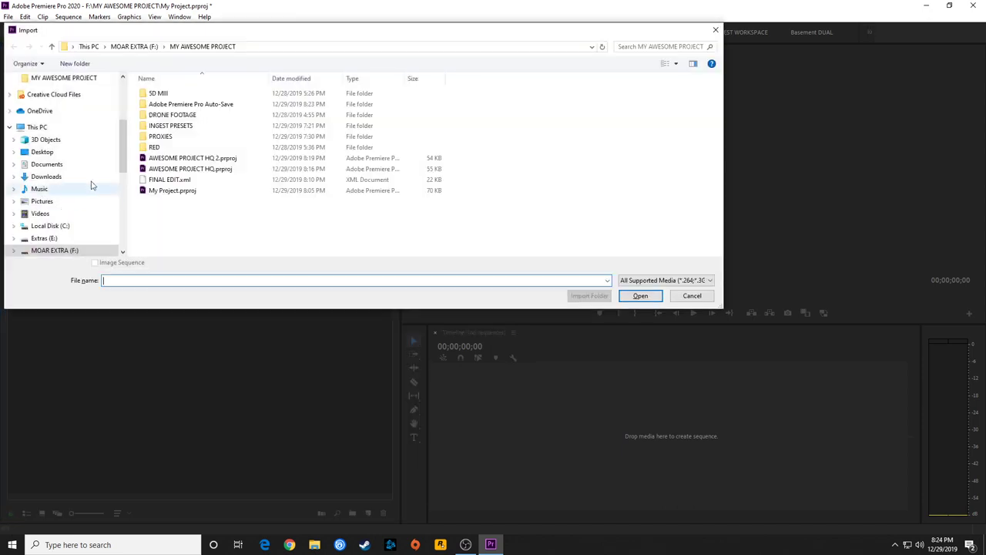
pyautogui.click(149, 96)
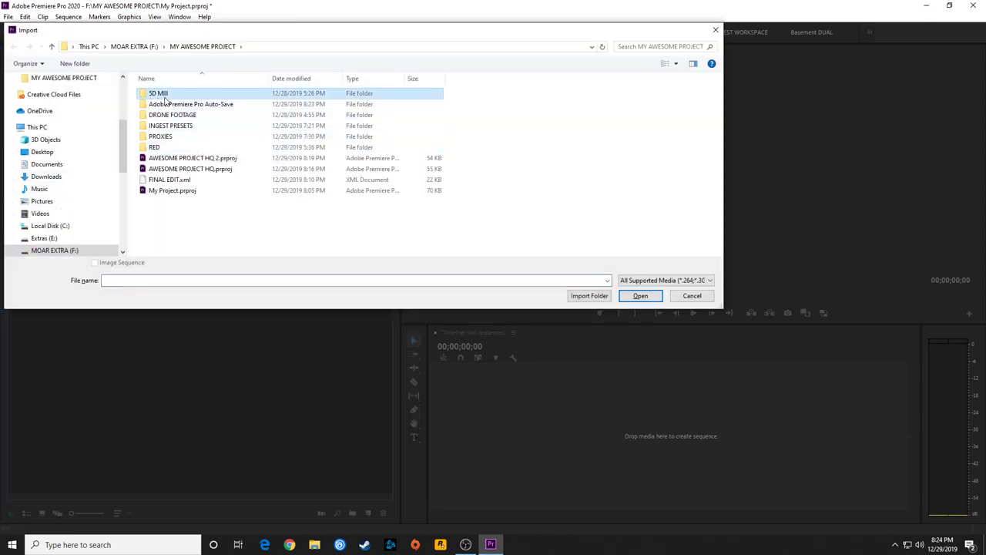
pyautogui.click(594, 296)
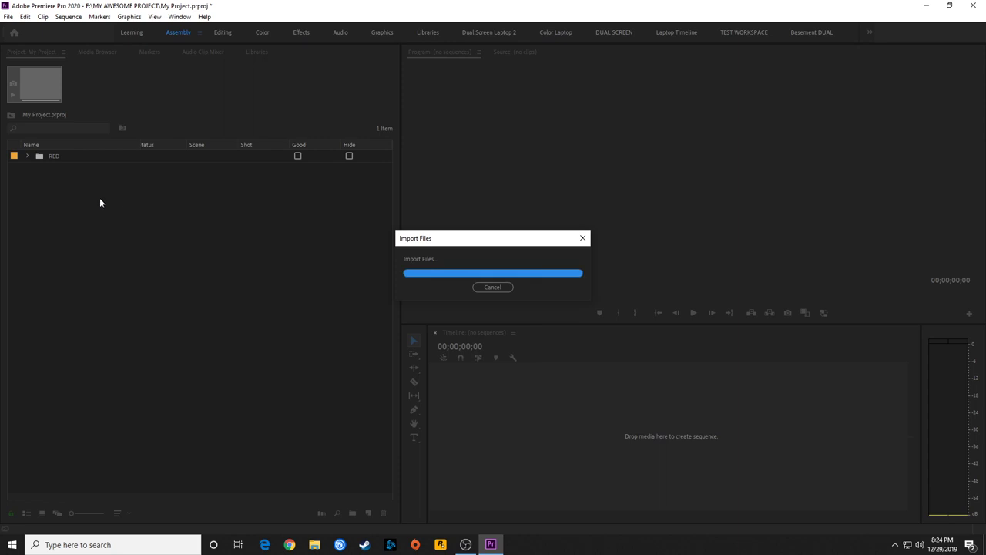
pyautogui.click(60, 172)
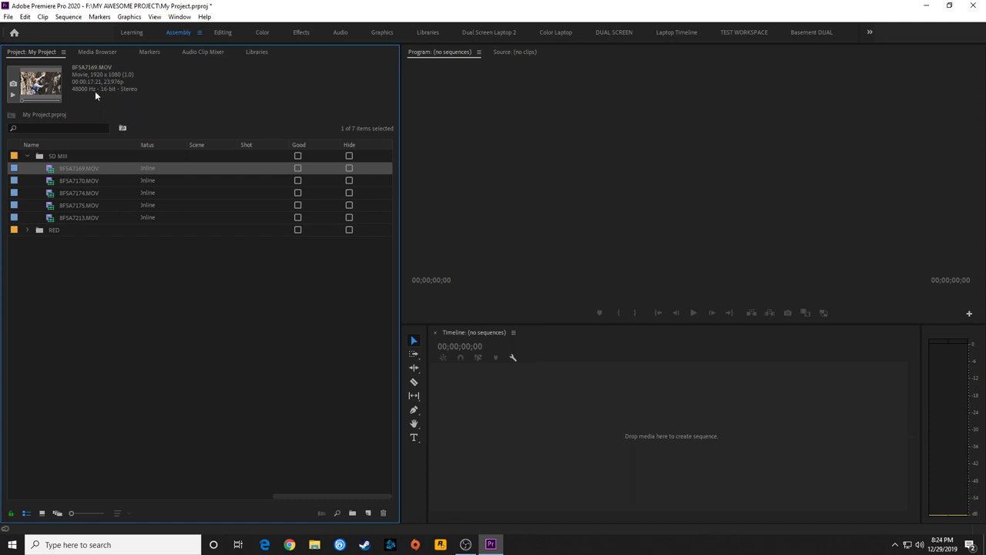
# Delete the 5D MIII and RED bins from the project.
pyautogui.click(28, 158)
pyautogui.moveTo(77, 187); pyautogui.dragTo(39, 153)
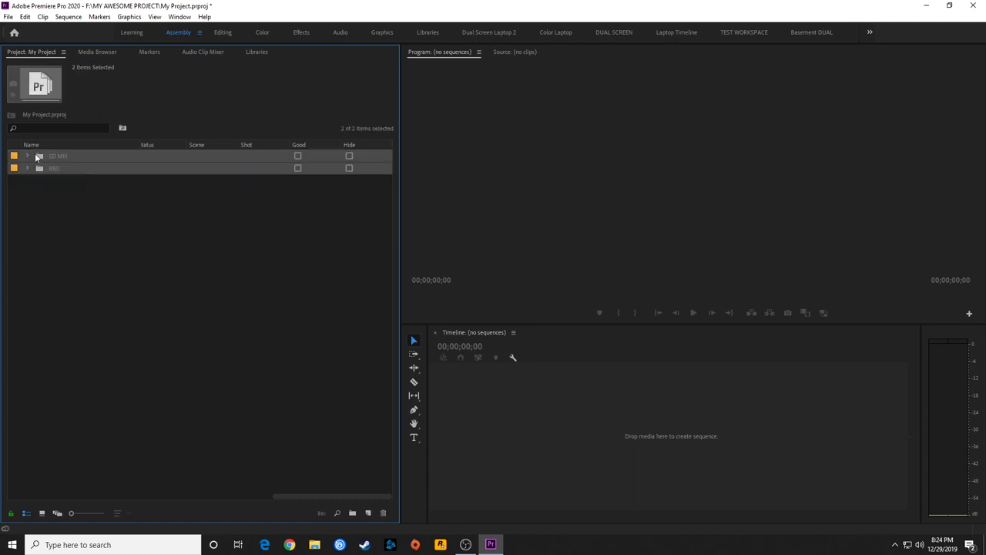
pyautogui.press('Delete')
# Set Default Media Scaling in the Media preferences to None.
pyautogui.click(25, 17)
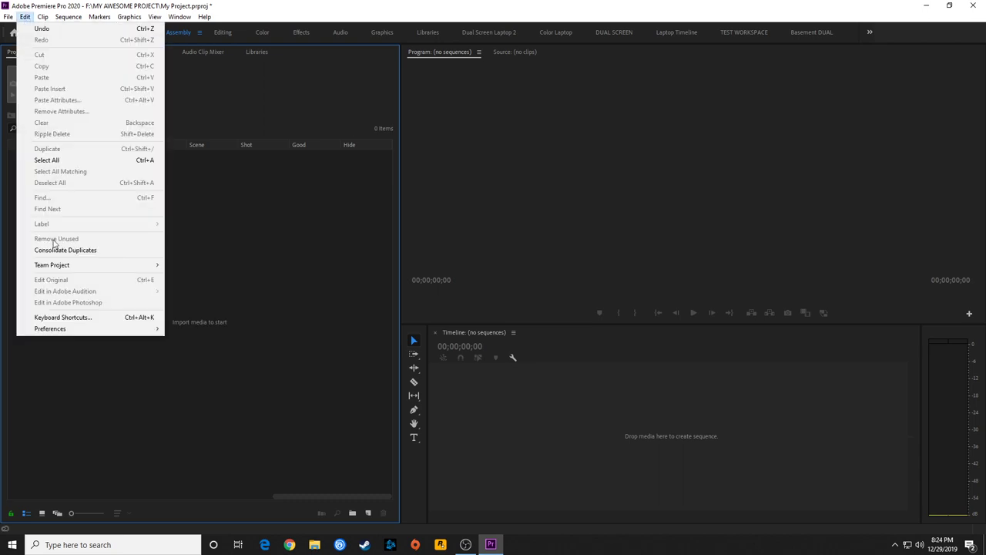
pyautogui.moveTo(137, 336)
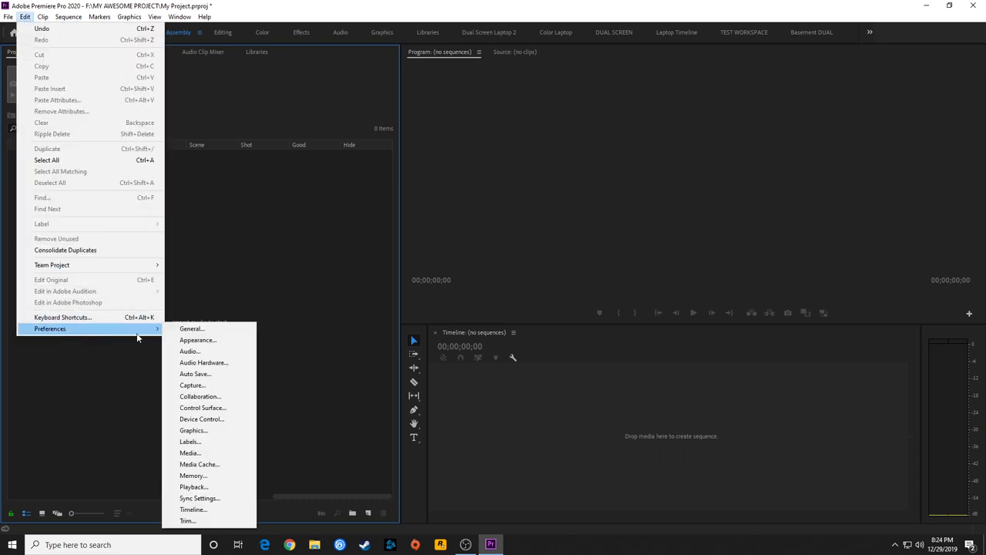
pyautogui.click(213, 453)
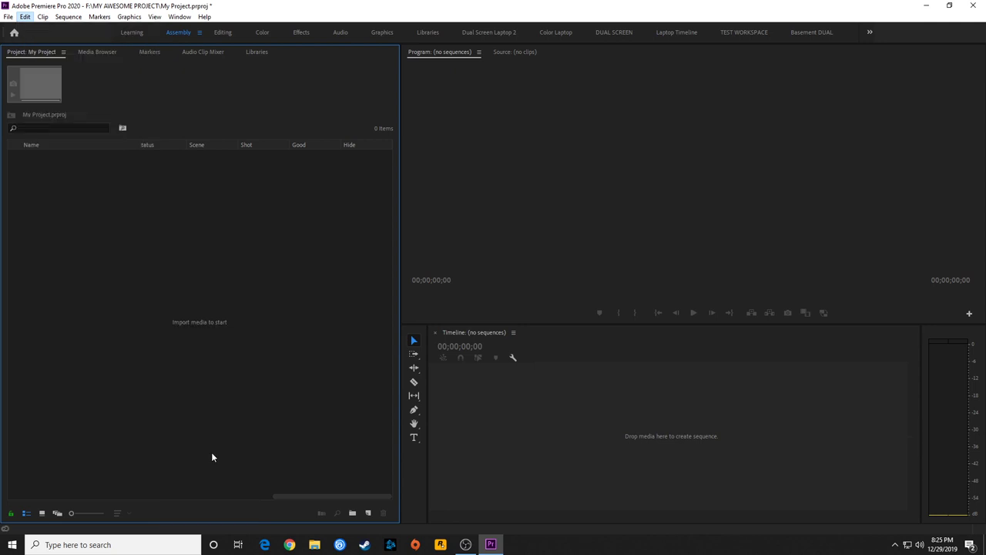
pyautogui.click(531, 182)
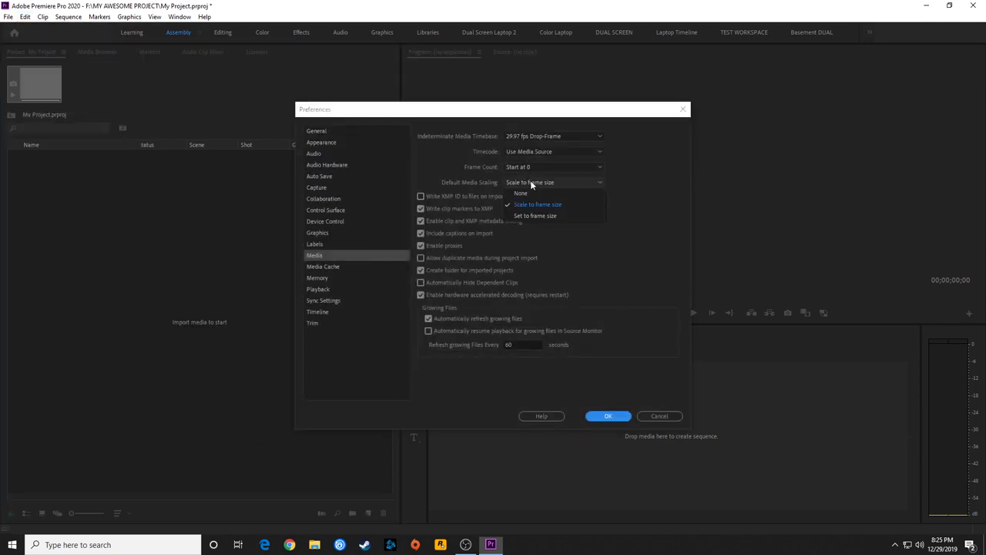
pyautogui.click(535, 189)
pyautogui.click(608, 416)
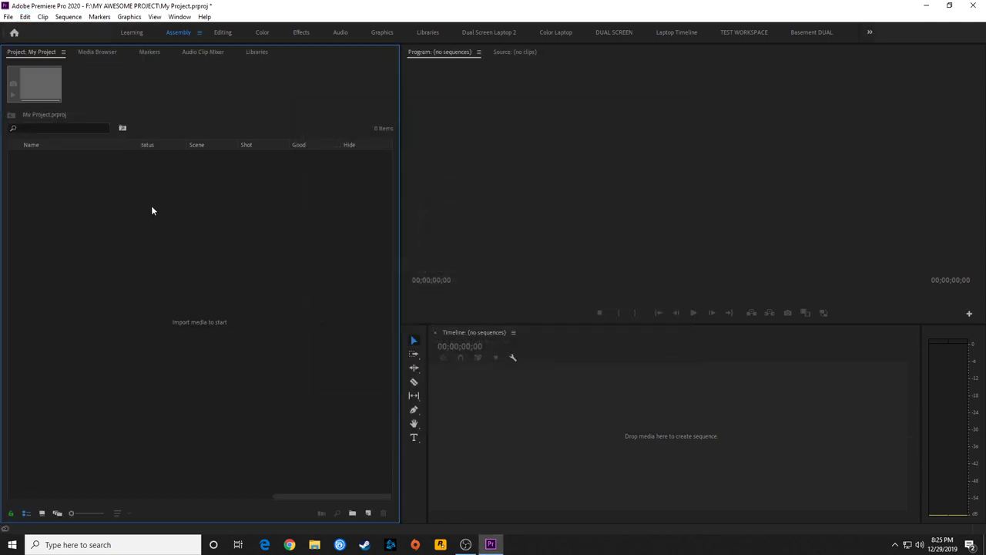
# Import the three R3D clips from the RED footage folder and group them in a bin named RED.
pyautogui.click(98, 52)
pyautogui.moveTo(237, 262); pyautogui.dragTo(315, 122)
pyautogui.rightClick(310, 112)
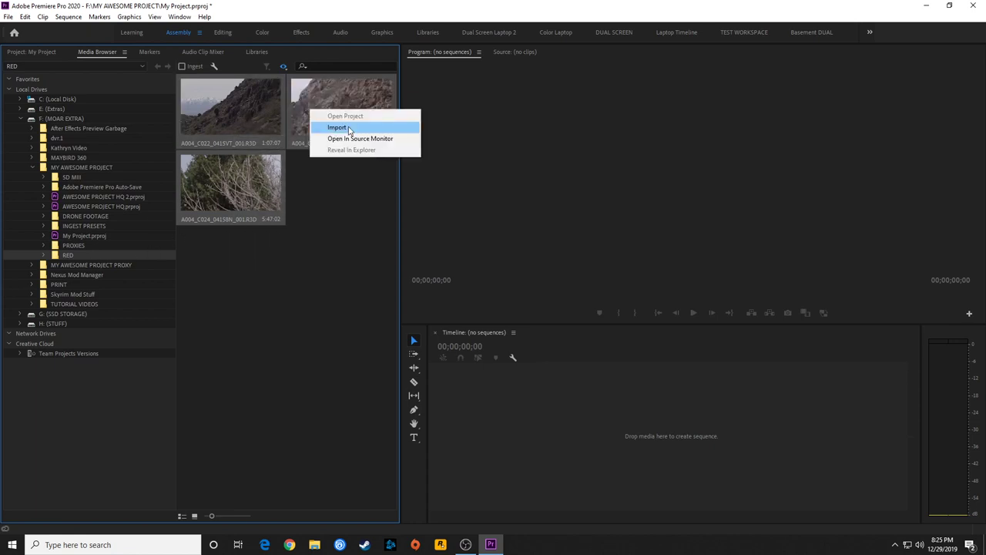
pyautogui.click(346, 128)
pyautogui.moveTo(50, 182); pyautogui.dragTo(353, 513)
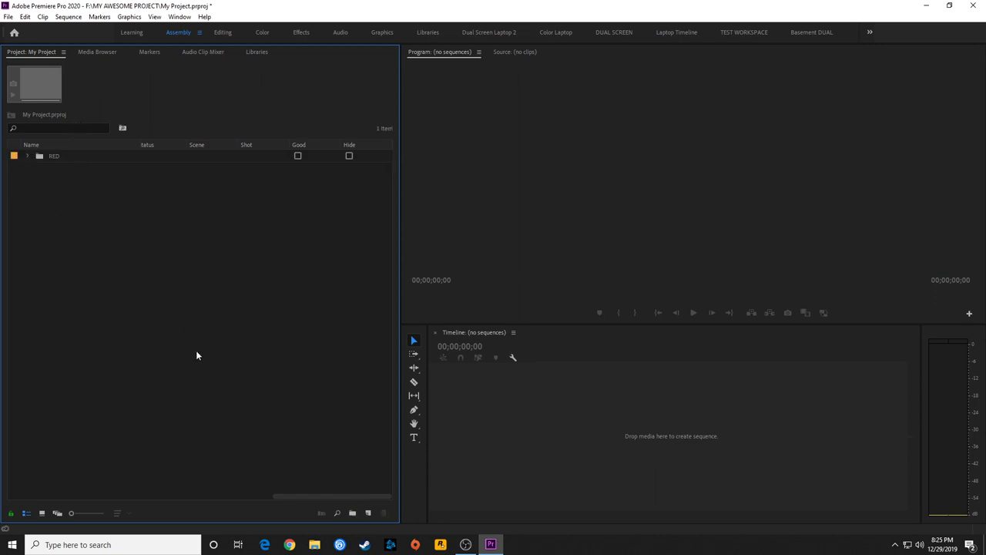
# Import the whole 5D MIII folder from MY AWESOME PROJECT and expand its bin.
pyautogui.doubleClick(289, 422)
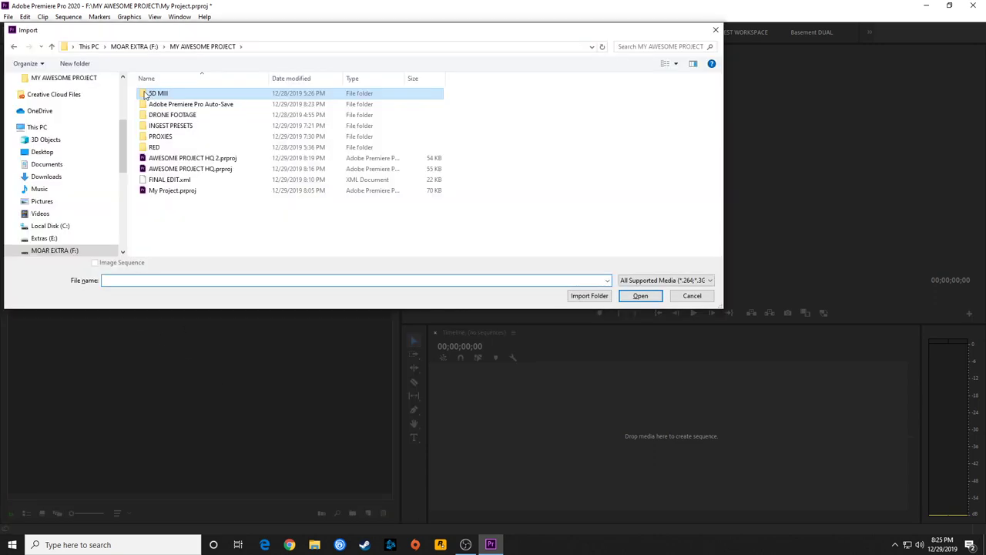
pyautogui.click(588, 295)
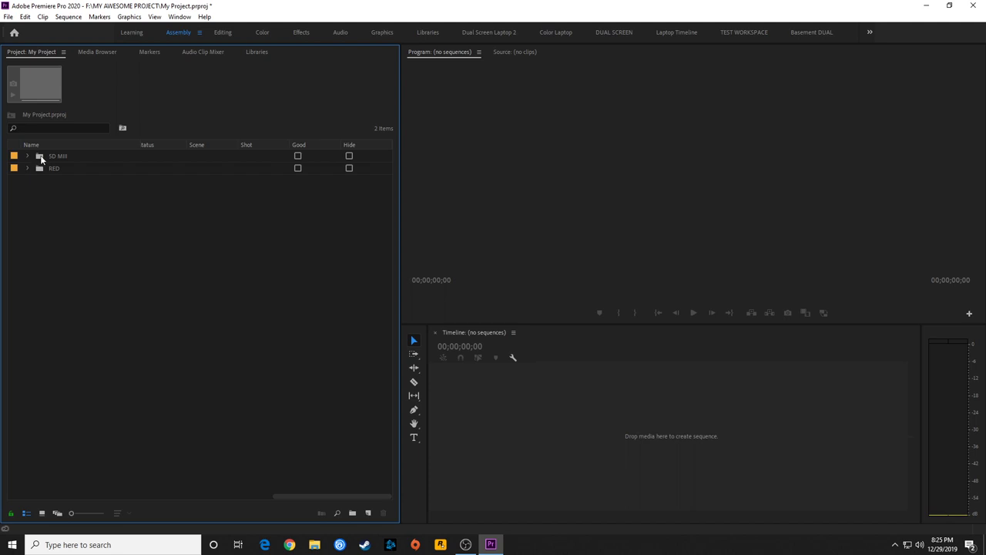
pyautogui.click(27, 156)
# Check the available clip options for the five MOV clips in the 5D MIII bin.
pyautogui.click(54, 169)
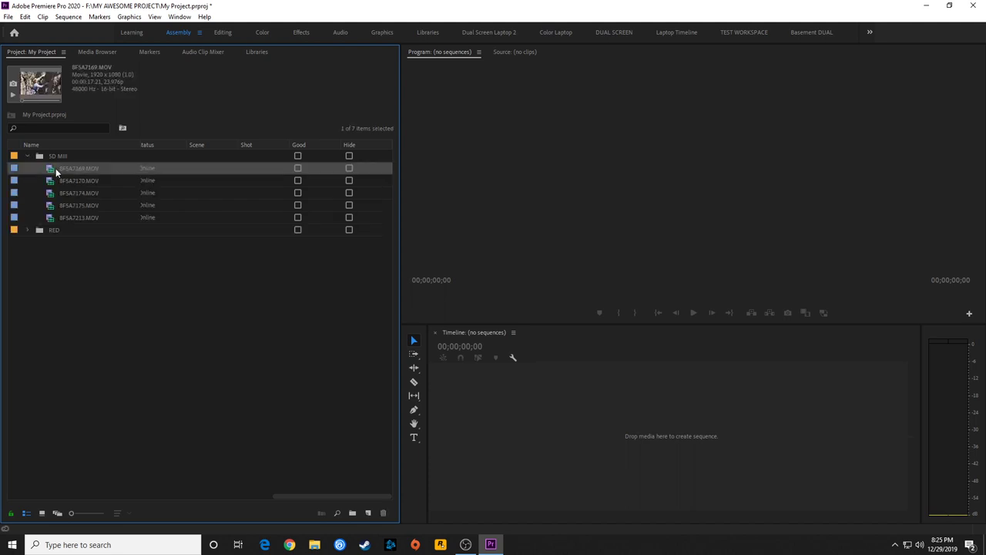
pyautogui.keyDown('shift'); pyautogui.click(87, 217); pyautogui.keyUp('shift')
pyautogui.click(48, 20)
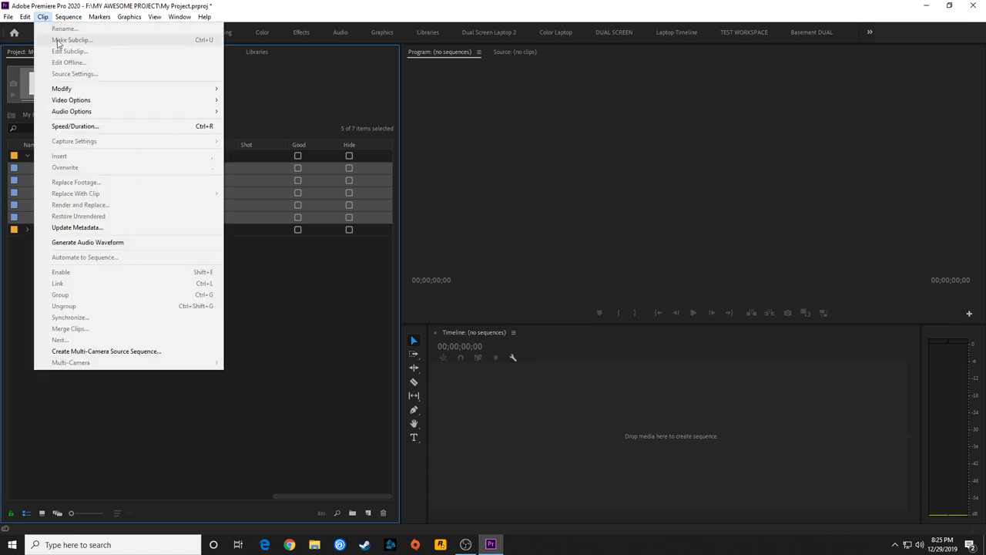
pyautogui.click(261, 282)
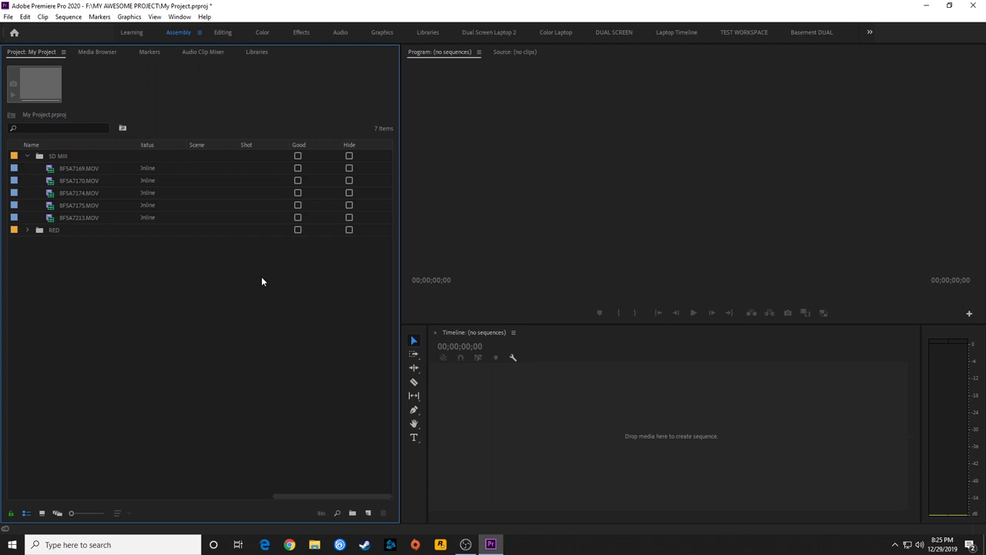
# Create a sequence from the 8FSA7169.MOV clip and inspect the sequence's format details.
pyautogui.click(77, 169)
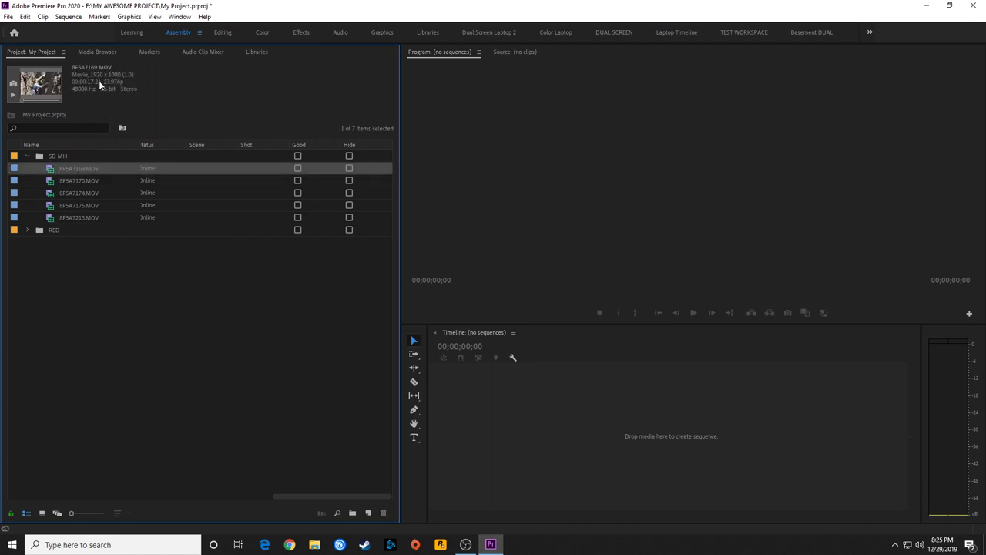
pyautogui.moveTo(53, 170); pyautogui.dragTo(544, 411)
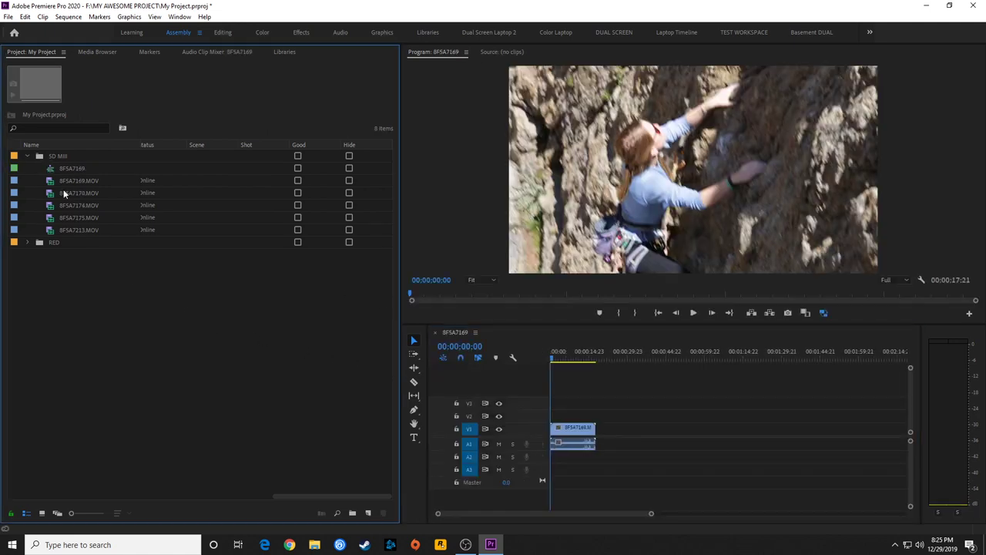
pyautogui.click(45, 171)
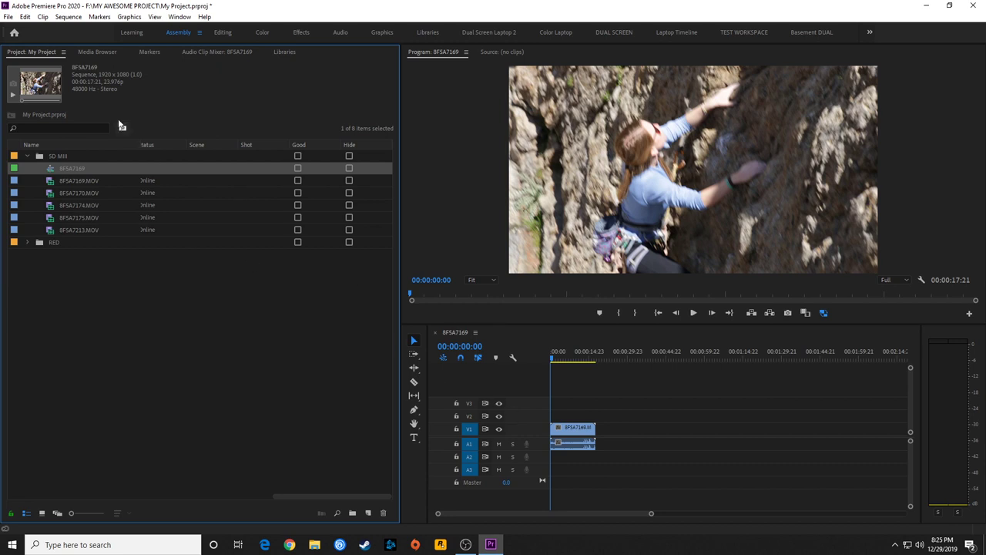
# Move the new sequence out of the 5D MIII bin to the project root and rename it TIMELINE.
pyautogui.moveTo(54, 171); pyautogui.dragTo(34, 178)
pyautogui.click(78, 244)
pyautogui.click(77, 243)
pyautogui.write('TIMELINE')
pyautogui.press('Return')
# Expand the RED bin and add A004_C022_0415VT_001.R3D directly after the 8FSA7169.MOV clip in the TIMELINE sequence.
pyautogui.click(400, 353)
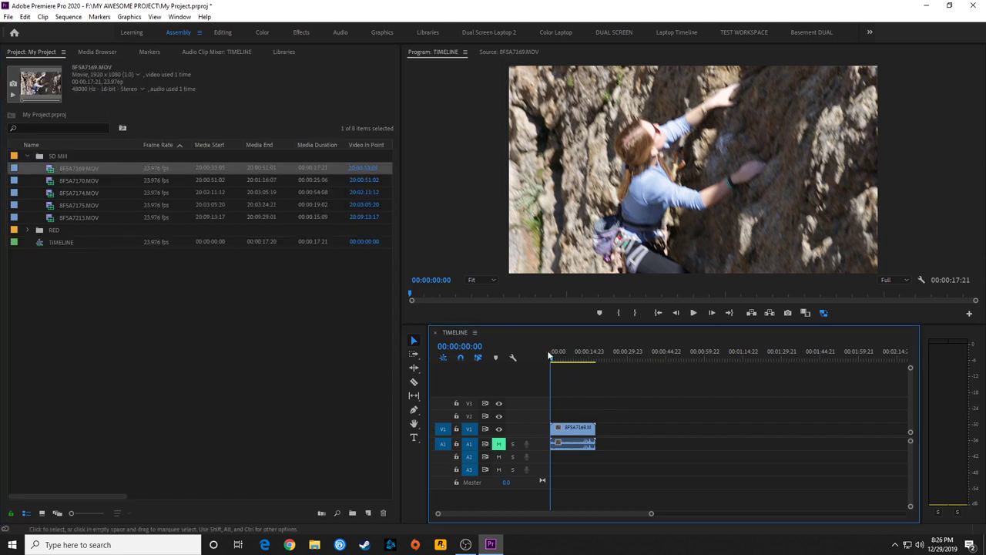
pyautogui.click(27, 231)
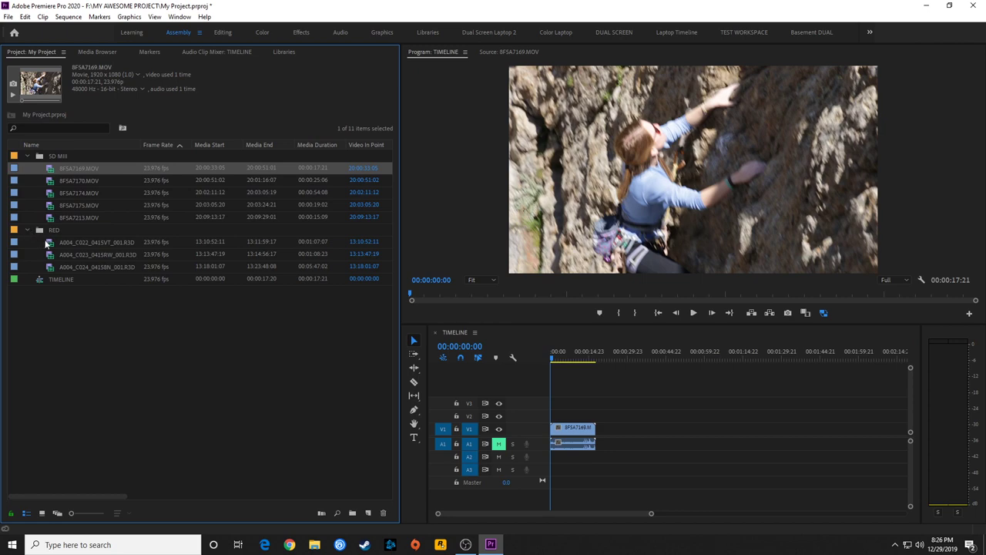
pyautogui.click(48, 244)
pyautogui.moveTo(96, 242); pyautogui.dragTo(617, 430)
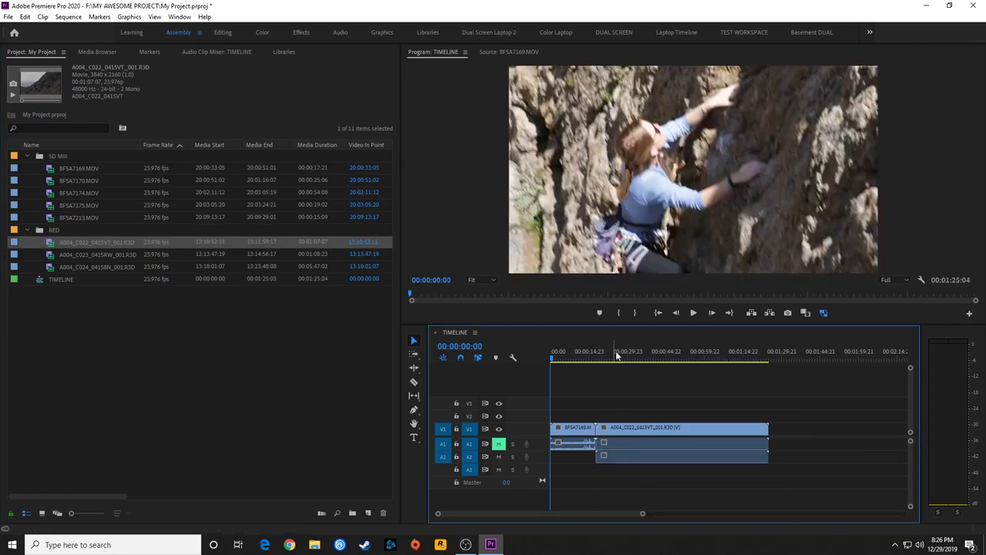
# Preview the framing of the A004_C022_0415VT_001.R3D clip at several points in the sequence.
pyautogui.moveTo(639, 353); pyautogui.dragTo(645, 352)
pyautogui.click(699, 353)
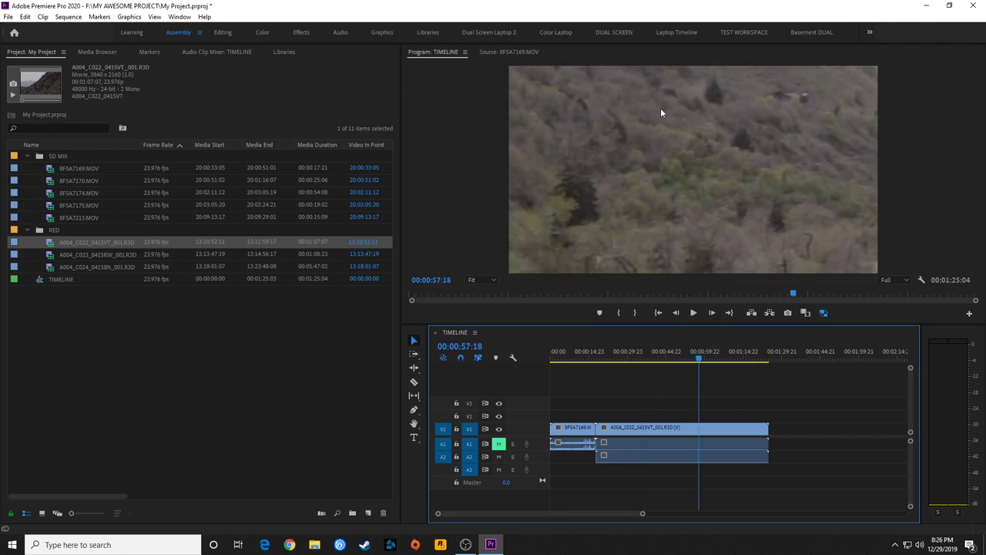
pyautogui.click(727, 352)
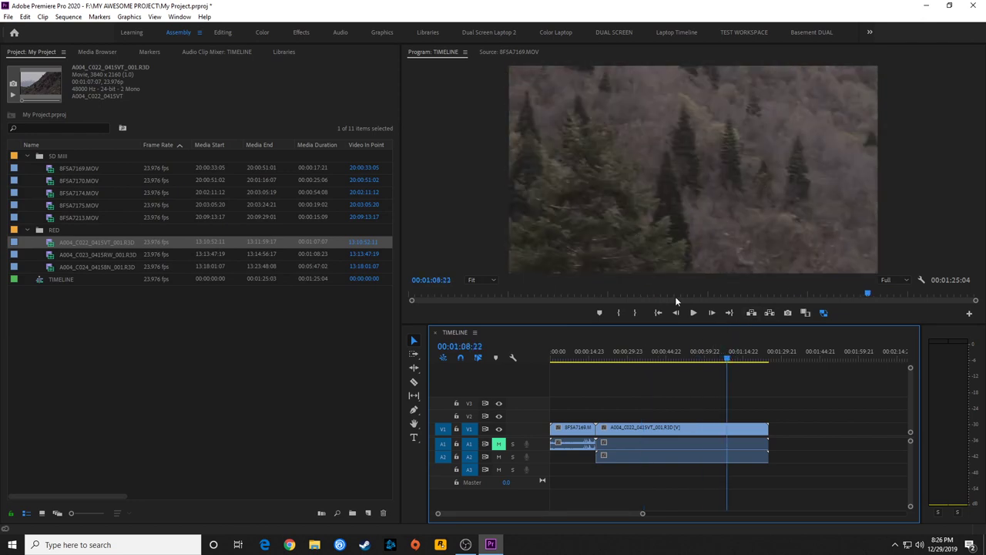
pyautogui.click(715, 428)
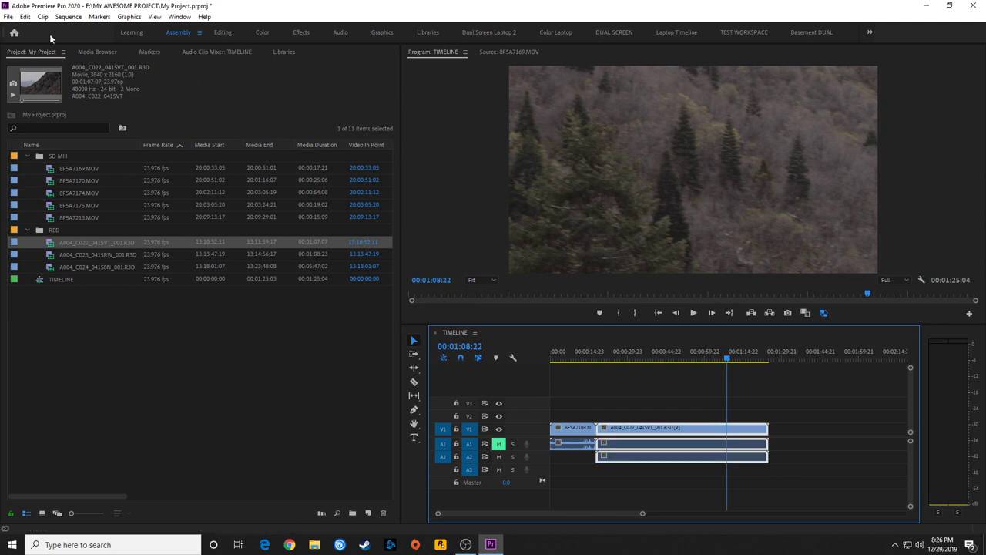
pyautogui.hotkey('ctrl', 'shift', 'a')
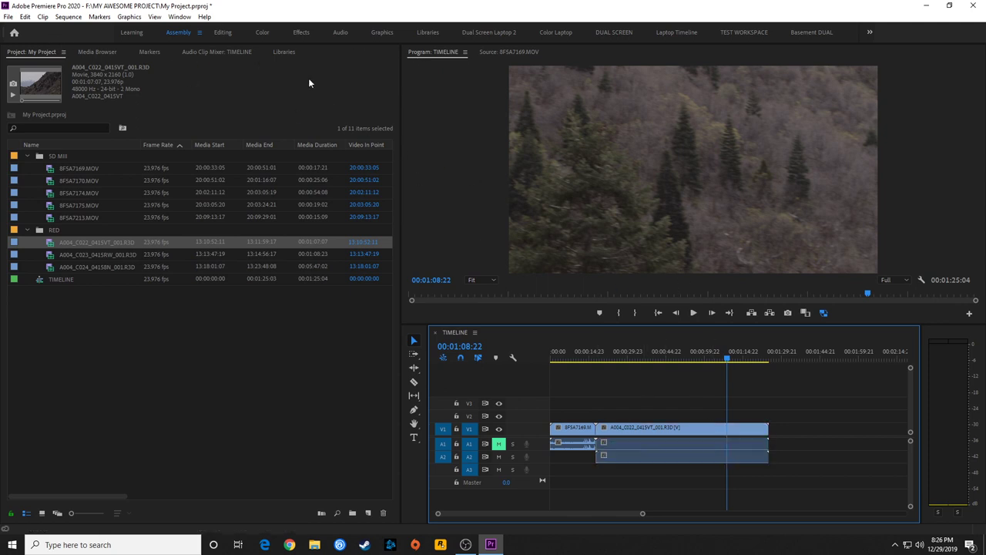
# Switch to the Editing workspace and set the scale of the A004_C022_0415VT_001.R3D clip in the sequence to 51.
pyautogui.click(223, 33)
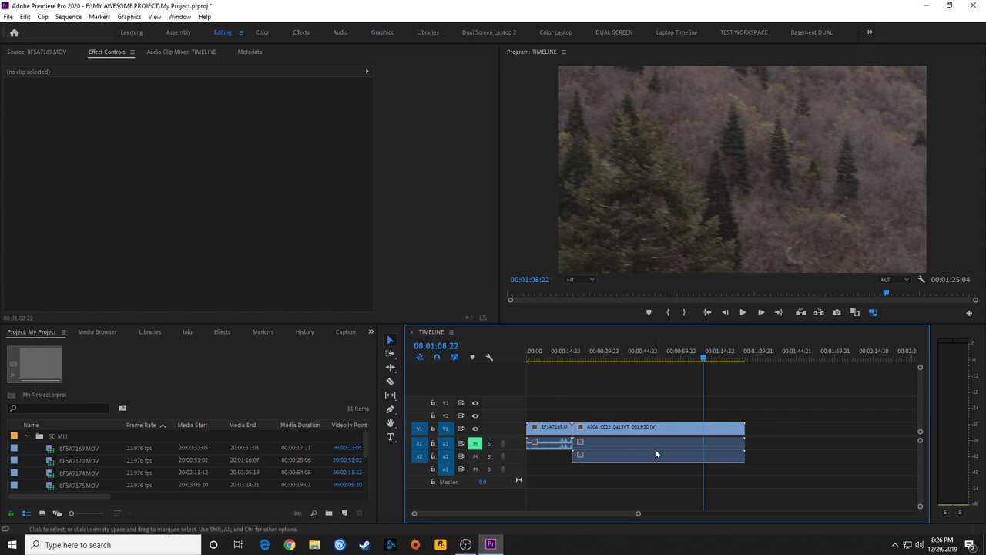
pyautogui.click(655, 429)
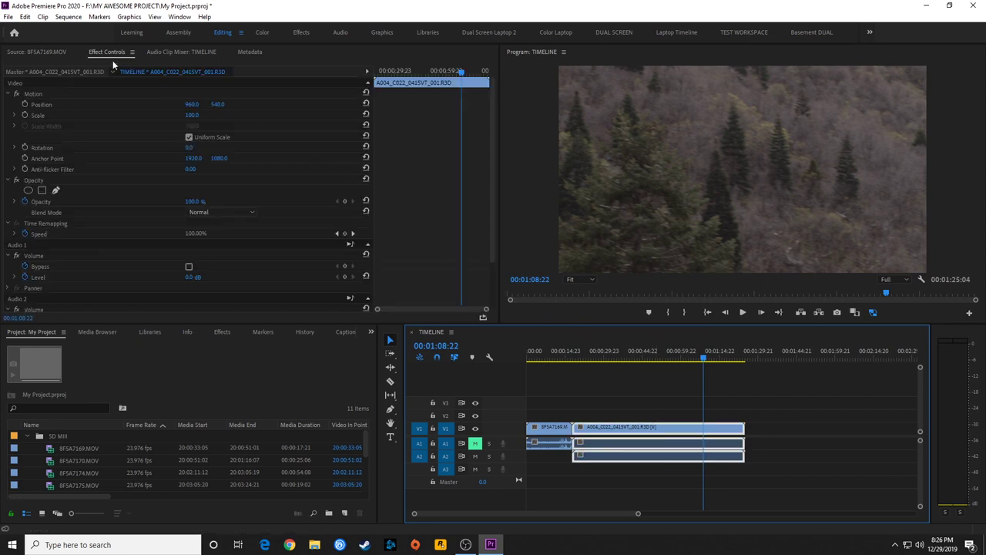
pyautogui.click(186, 116)
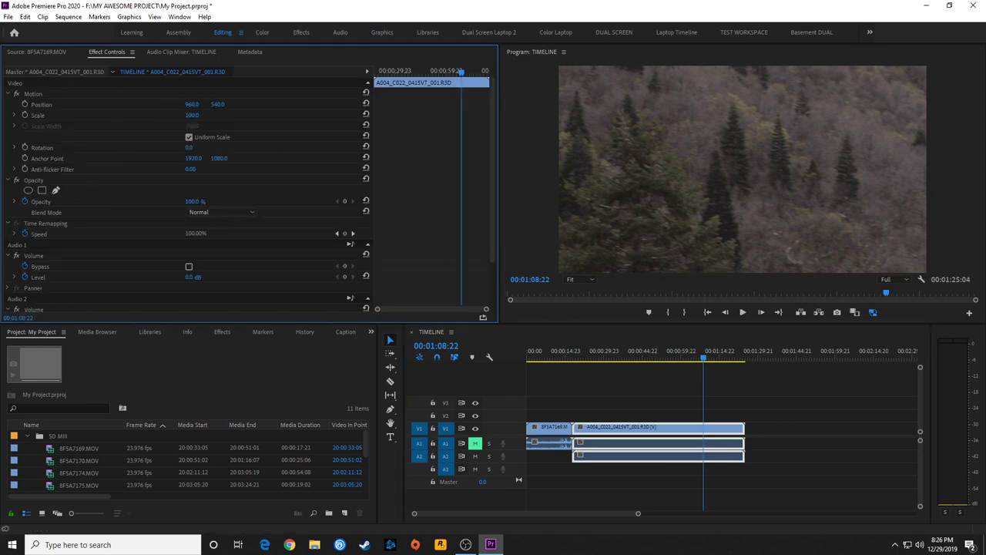
pyautogui.moveTo(187, 117); pyautogui.dragTo(147, 116)
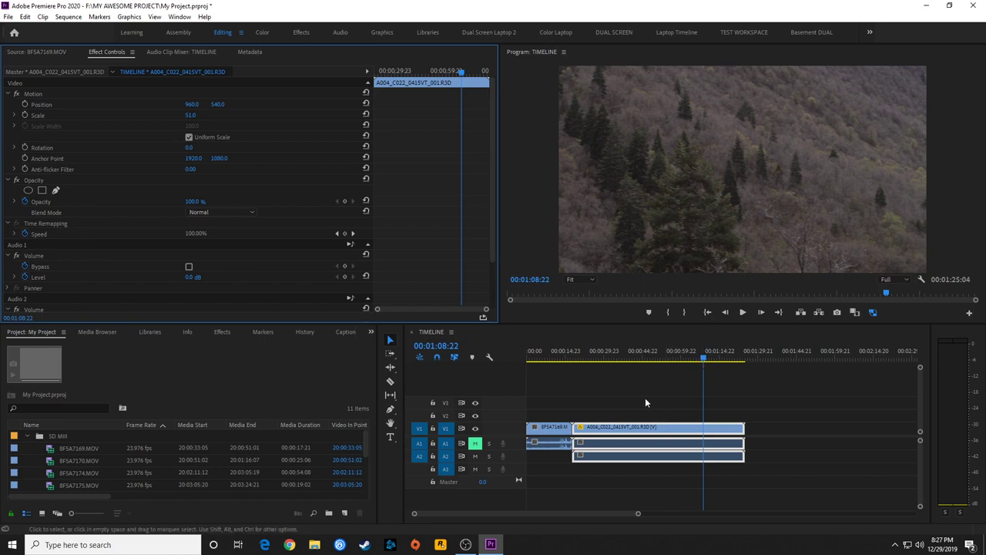
# Check the motion settings of the 8FSA7169.MOV clip in the sequence and return to the Assembly workspace.
pyautogui.click(565, 426)
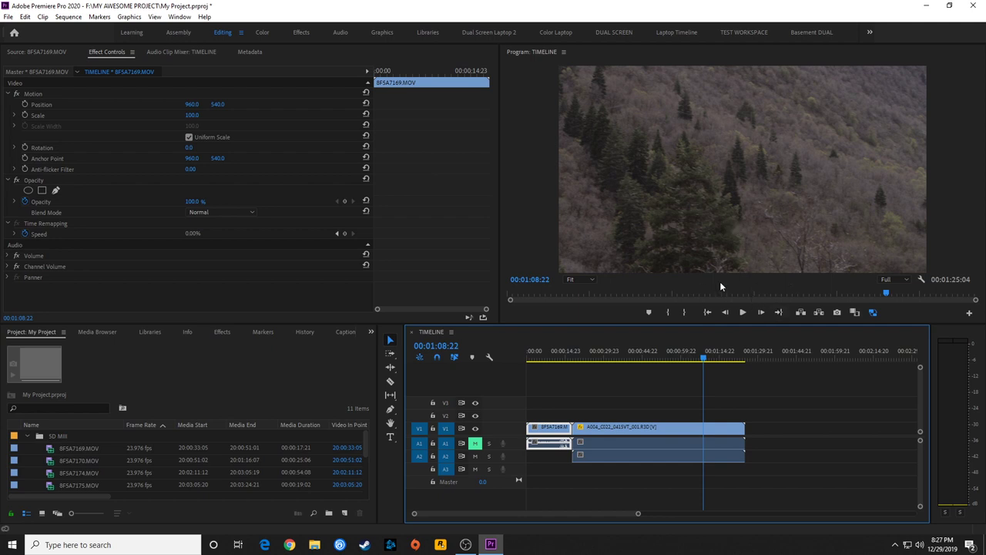
pyautogui.hotkey('ctrl', 's')
pyautogui.hotkey('alt', 'shift', '0')
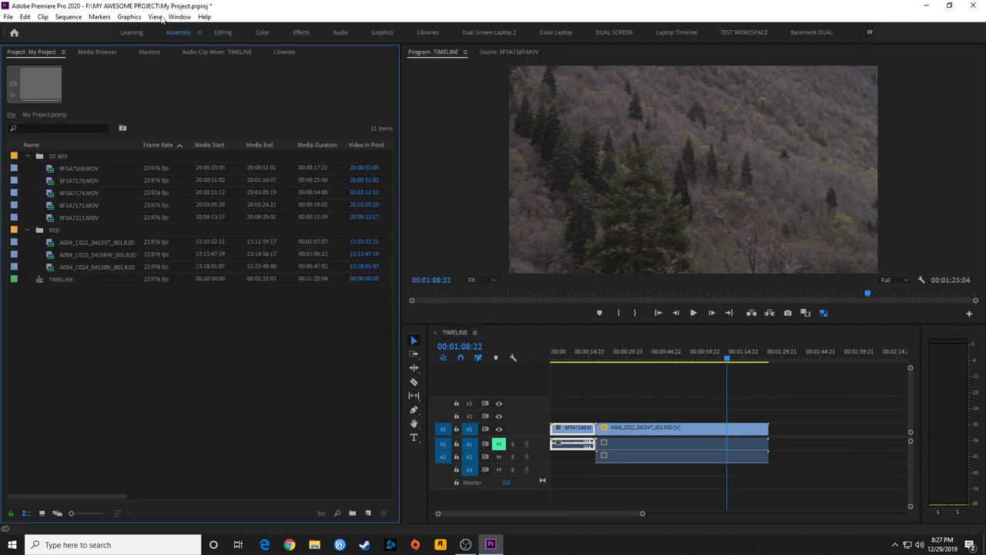
# Clear all clips from the TIMELINE sequence and delete the 5D MIII and RED bins with their footage from the project.
pyautogui.moveTo(695, 391); pyautogui.dragTo(576, 467)
pyautogui.press('Delete')
pyautogui.click(94, 269)
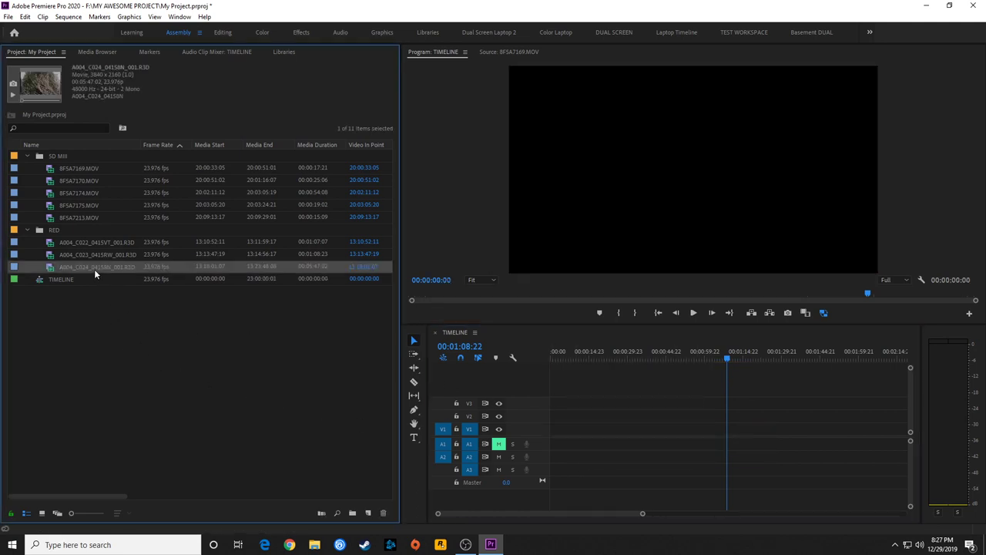
pyautogui.keyDown('shift'); pyautogui.click(71, 160); pyautogui.keyUp('shift')
pyautogui.press('Delete')
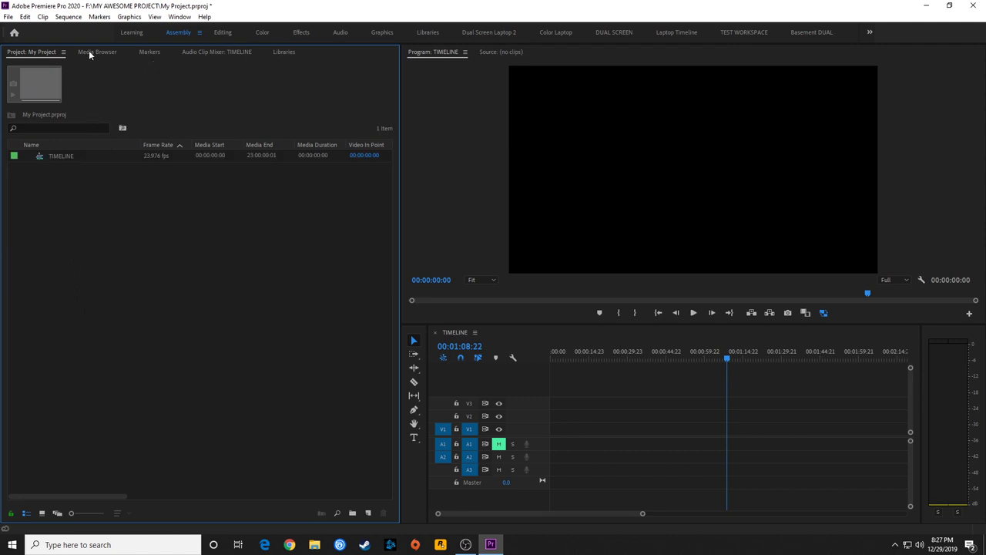
# Set the Default Media Scaling preference to Scale to frame size.
pyautogui.click(25, 16)
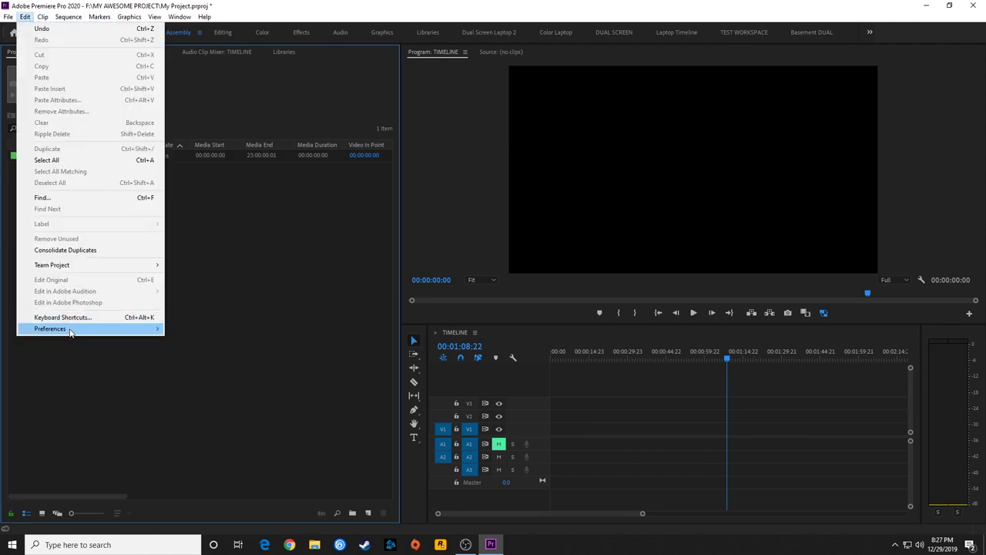
pyautogui.moveTo(70, 332)
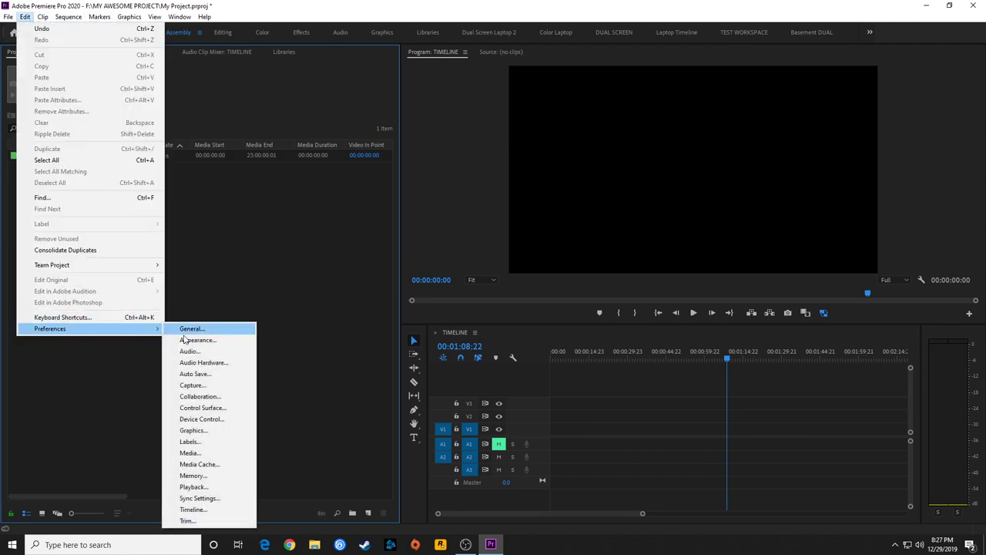
pyautogui.click(191, 453)
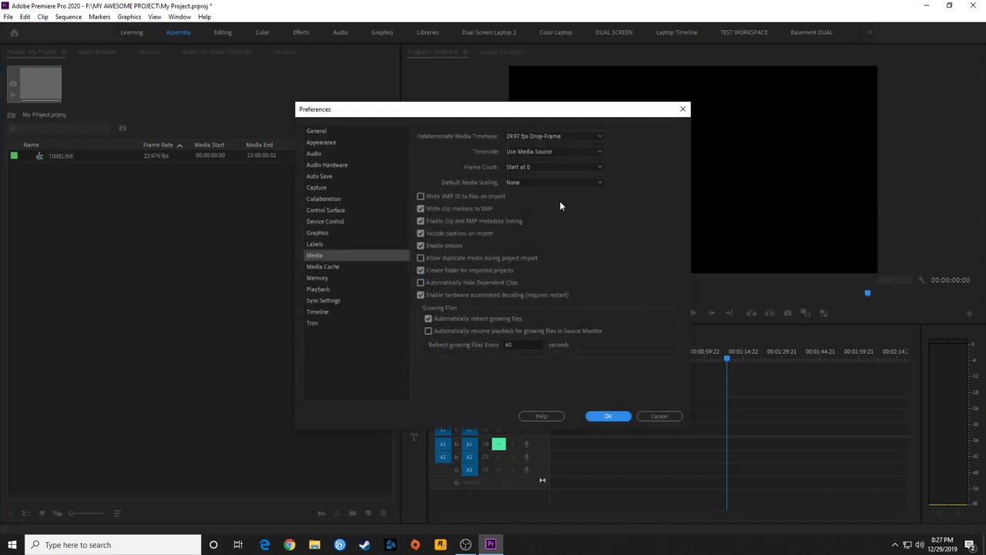
pyautogui.click(520, 183)
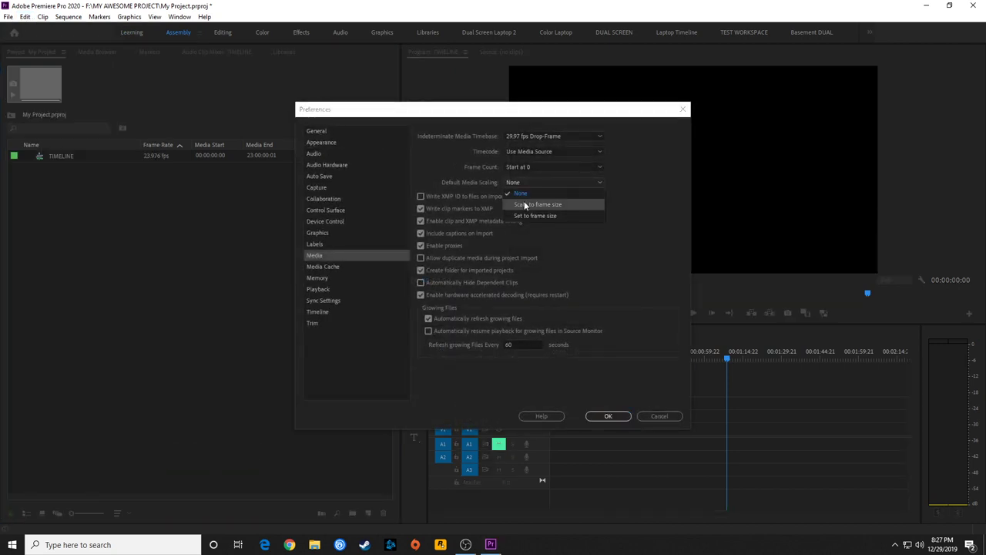
pyautogui.click(525, 205)
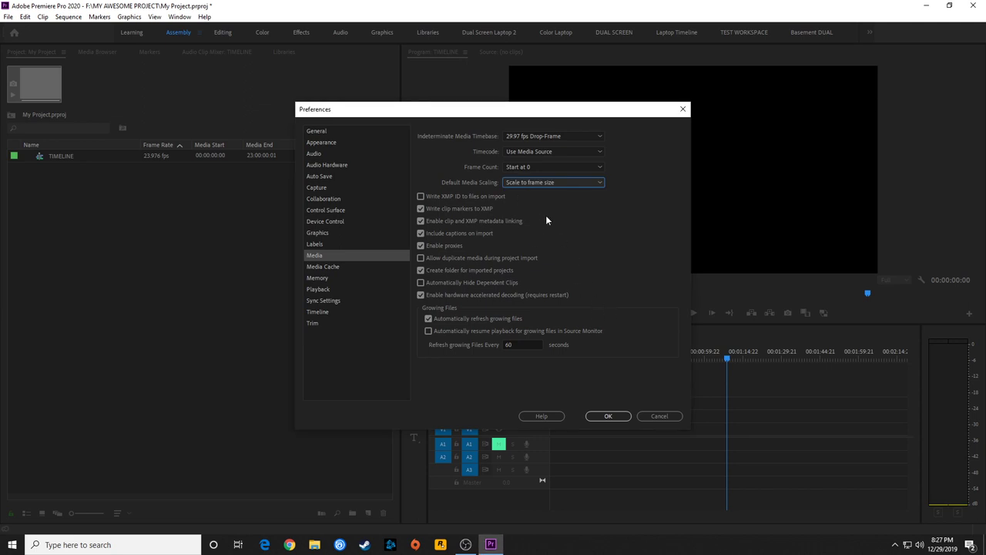
pyautogui.click(613, 416)
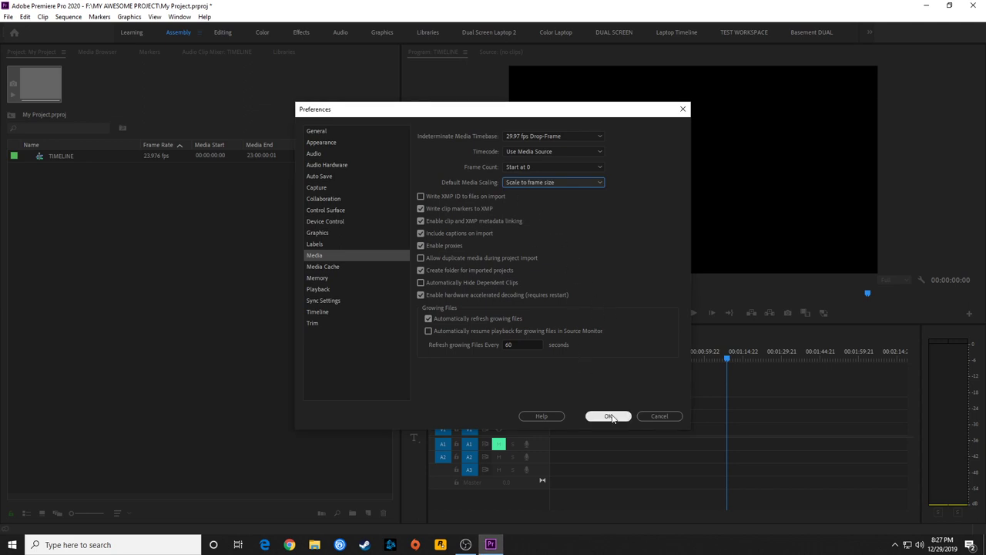
# Import all three R3D clips from the RED folder into the project.
pyautogui.click(99, 54)
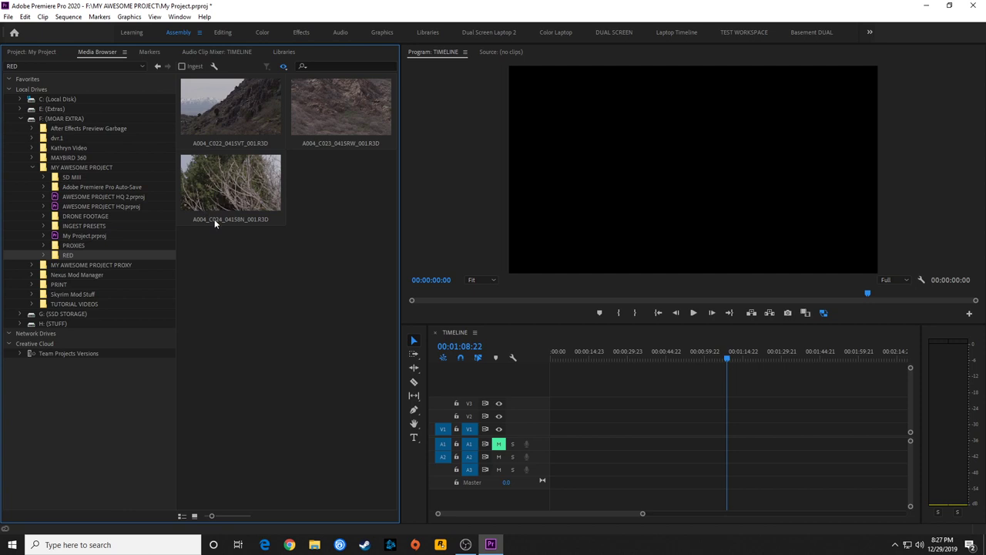
pyautogui.hotkey('ctrl', 'a')
pyautogui.rightClick(311, 120)
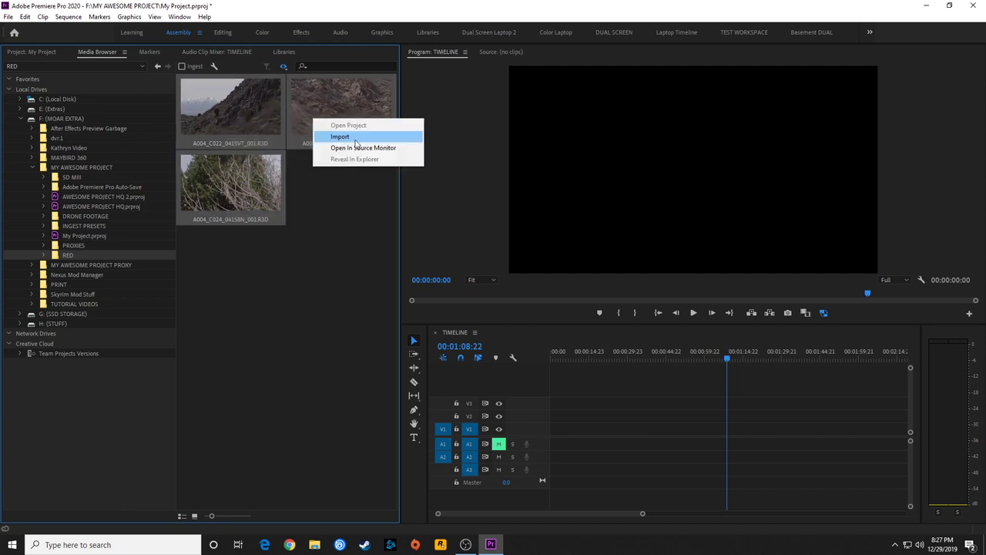
pyautogui.click(353, 135)
pyautogui.rightClick(68, 247)
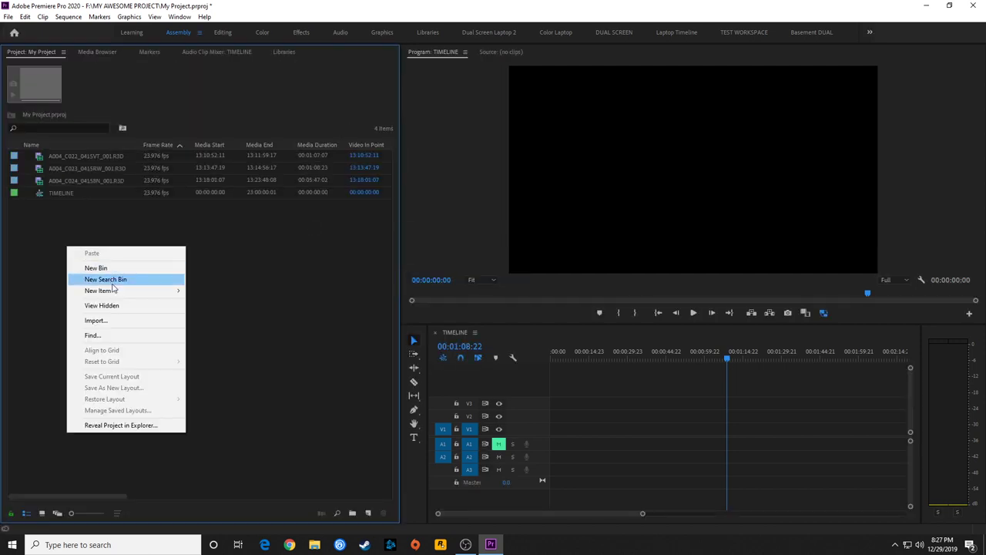
pyautogui.click(58, 228)
# Import the three DJI MOV clips from the DRONE FOOTAGE folder into the project.
pyautogui.click(96, 53)
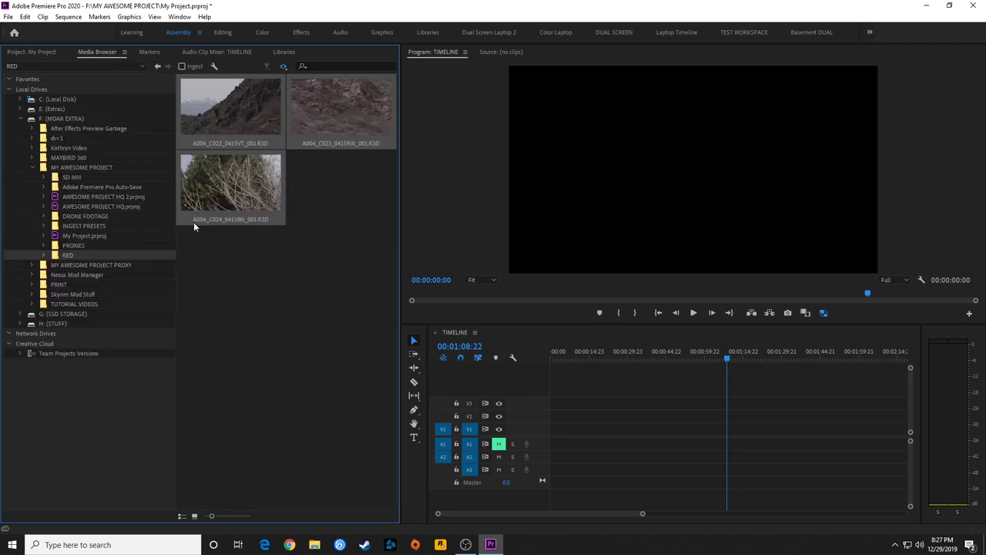
pyautogui.click(85, 216)
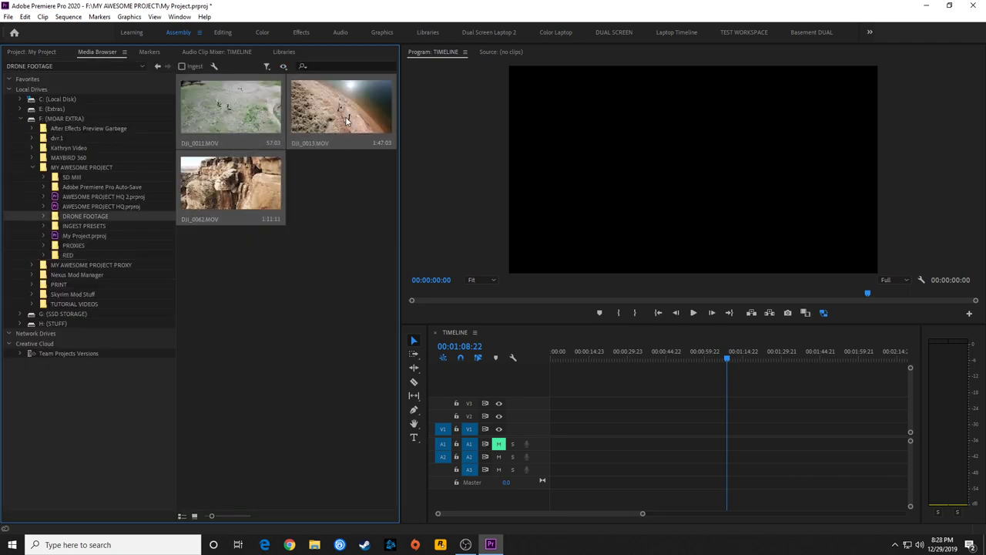
pyautogui.rightClick(341, 108)
pyautogui.click(368, 124)
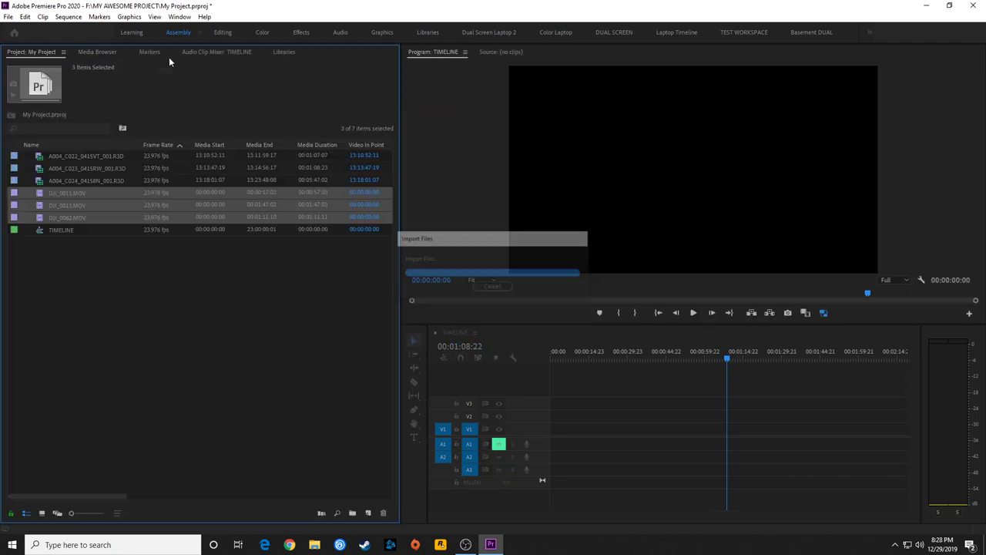
pyautogui.click(45, 204)
pyautogui.click(54, 236)
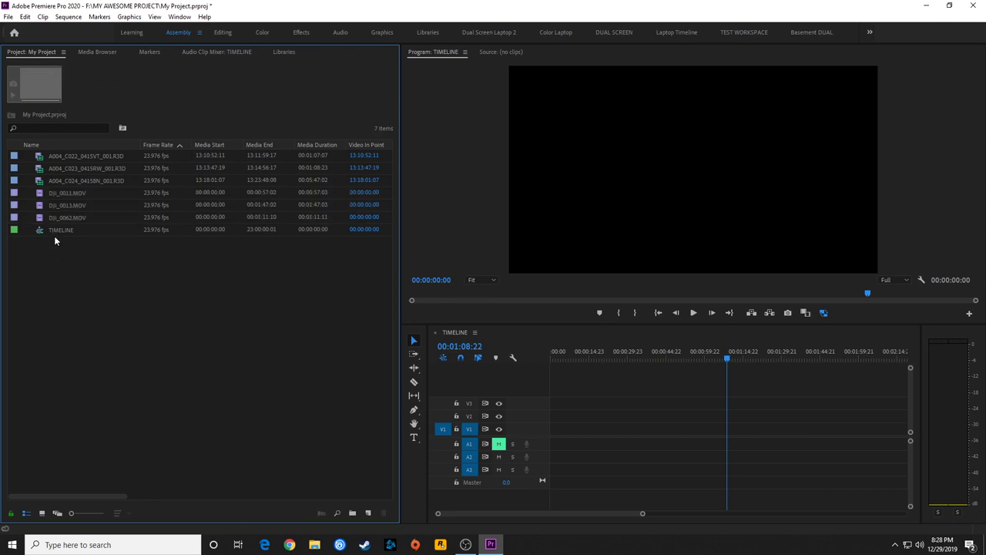
# Place DJI_0011.MOV at the start of the TIMELINE sequence on V1, keeping the existing sequence settings.
pyautogui.click(44, 193)
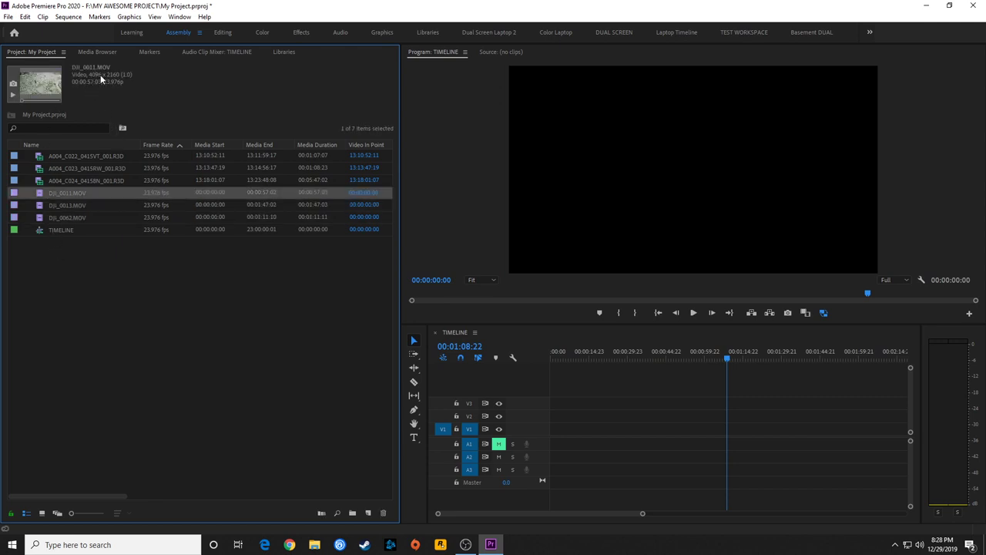
pyautogui.moveTo(49, 192); pyautogui.dragTo(549, 433)
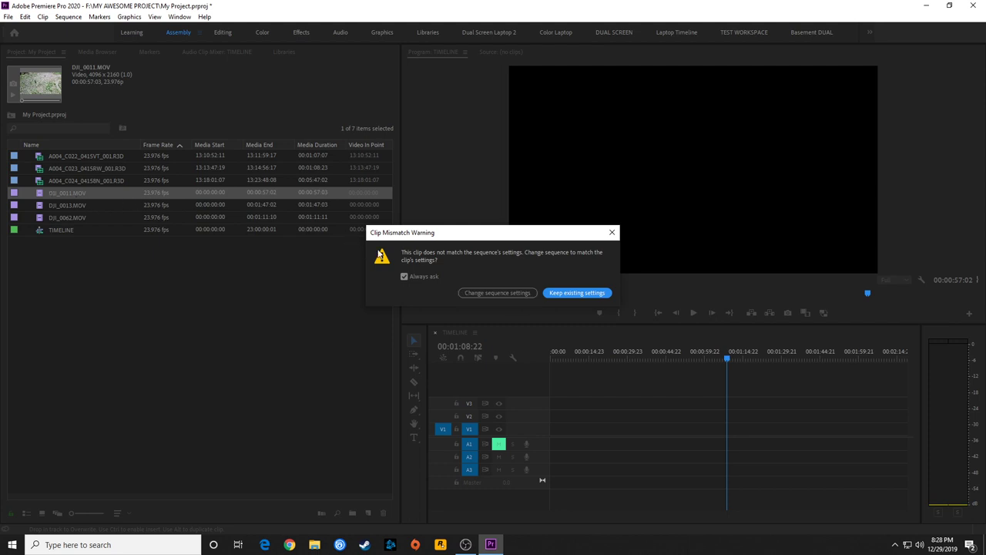
pyautogui.click(568, 293)
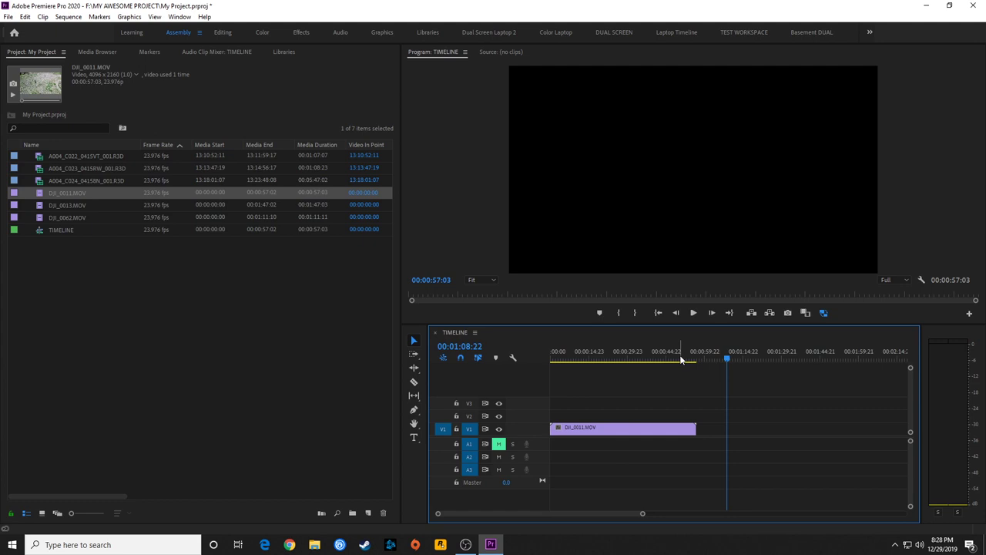
# Preview DJI_0011.MOV at about 00:00:28:19 and enlarge its picture slightly in the Program monitor.
pyautogui.moveTo(656, 356); pyautogui.dragTo(628, 368)
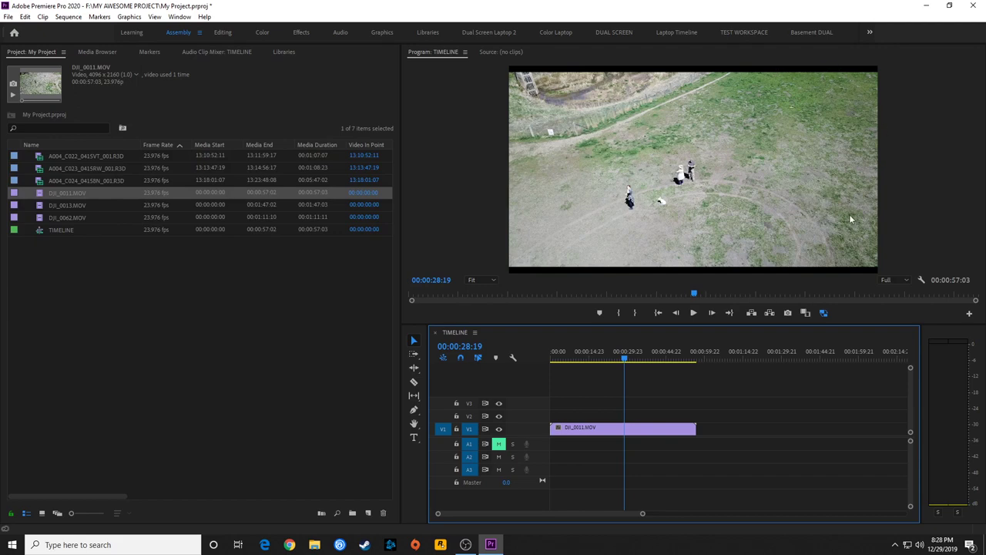
pyautogui.click(624, 428)
pyautogui.click(658, 232)
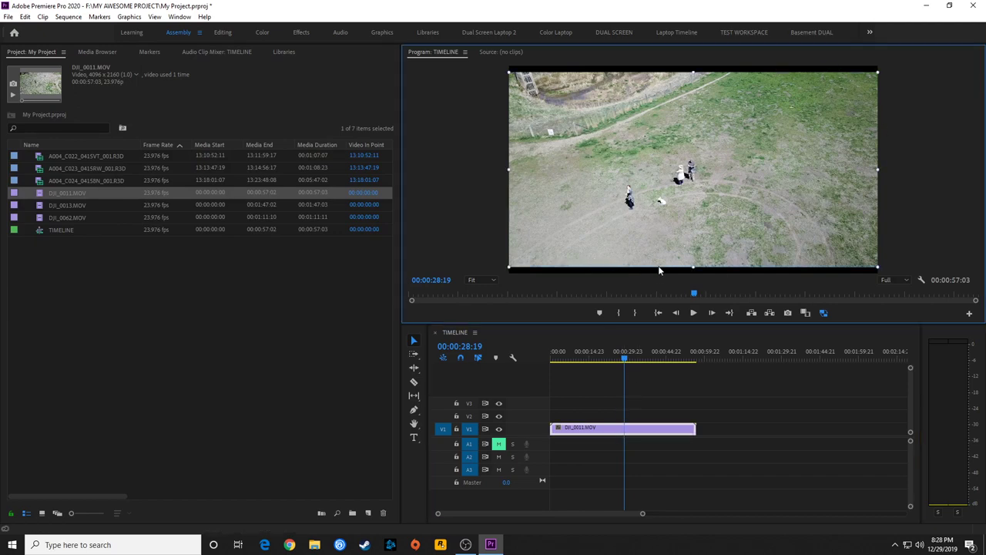
pyautogui.moveTo(877, 72)
pyautogui.mouseDown()
pyautogui.moveTo(806, 121)
pyautogui.moveTo(942, 64)
pyautogui.moveTo(912, 85)
pyautogui.moveTo(909, 73)
pyautogui.moveTo(878, 71)
pyautogui.mouseUp()
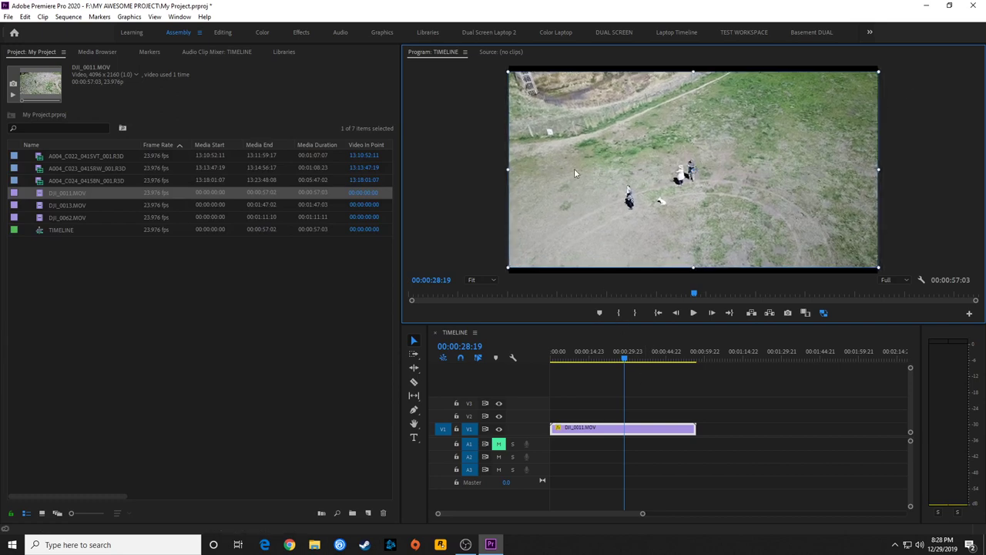
pyautogui.click(59, 193)
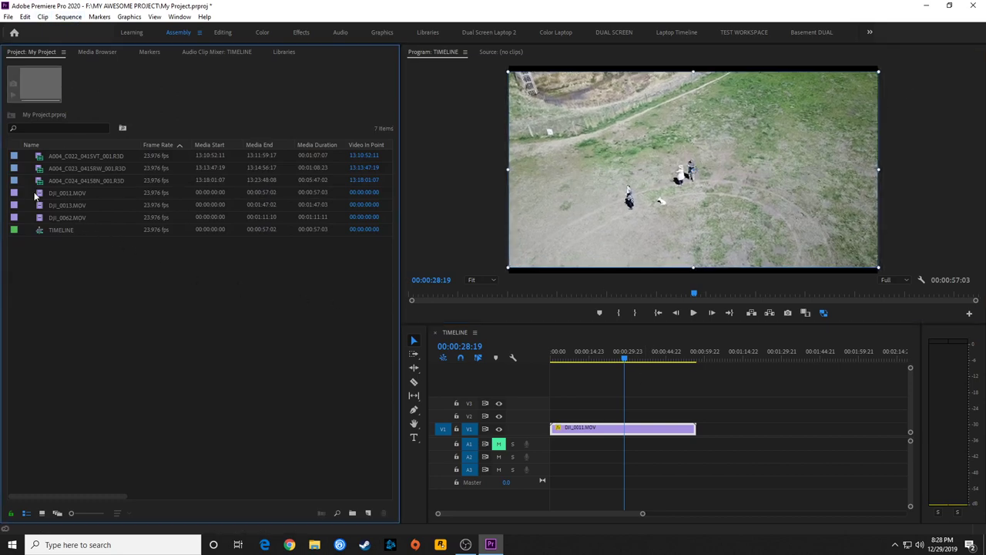
# Check which frame-size scaling option is applied to DJI_0011.MOV in the project's video options.
pyautogui.click(43, 16)
pyautogui.moveTo(116, 100)
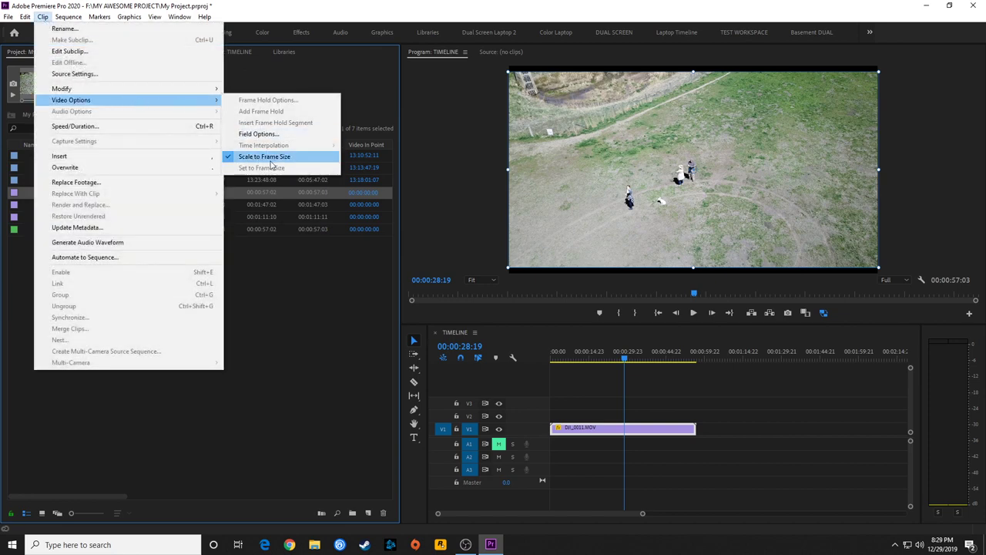
pyautogui.click(267, 311)
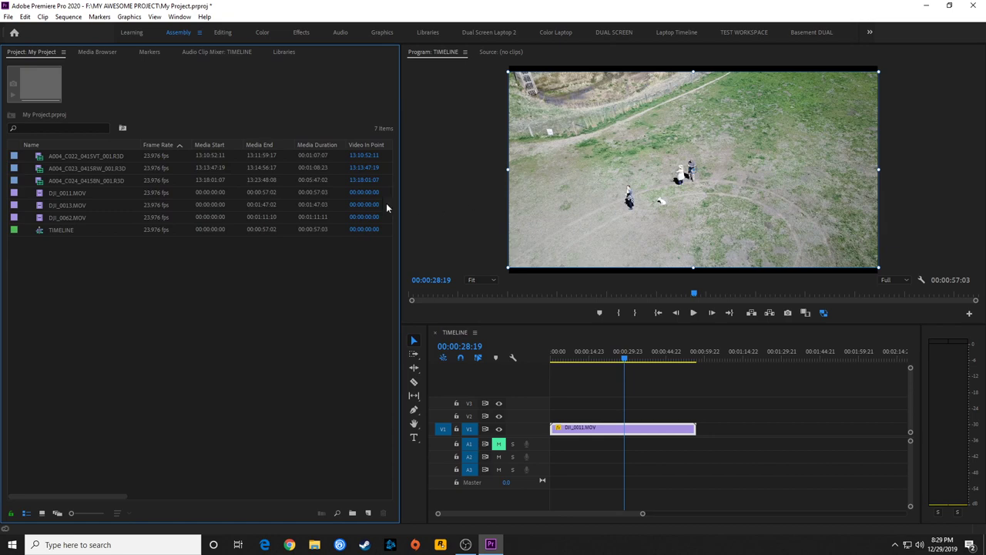
# Play DJI_0011.MOV from about 00:00:14:04 to 00:00:28:02 and enlarge its picture well beyond the frame in the Program monitor.
pyautogui.click(602, 355)
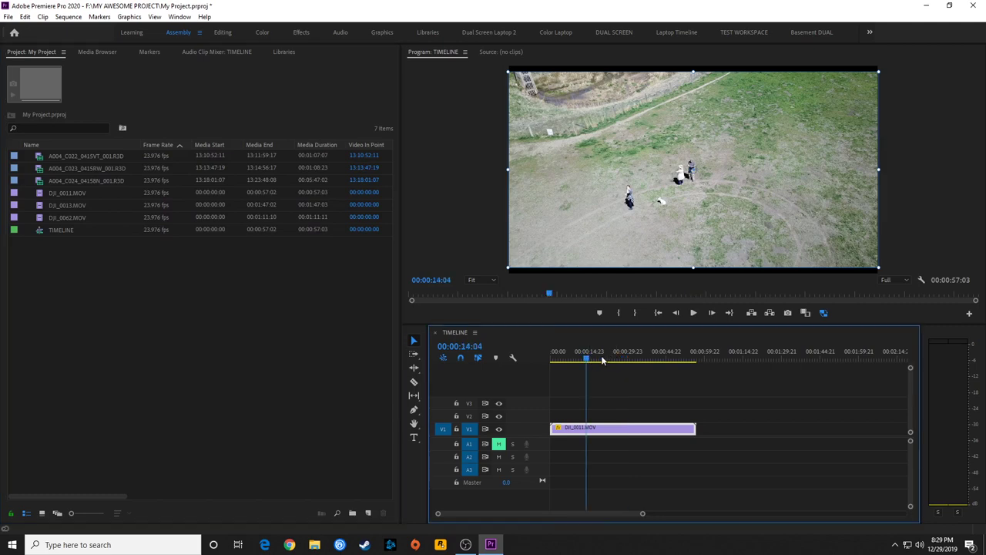
pyautogui.click(694, 313)
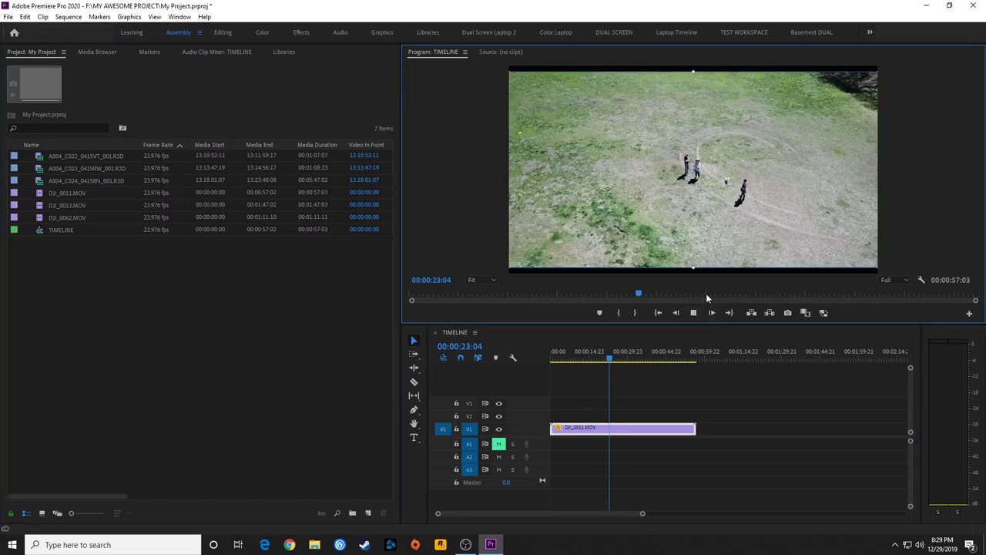
pyautogui.click(675, 149)
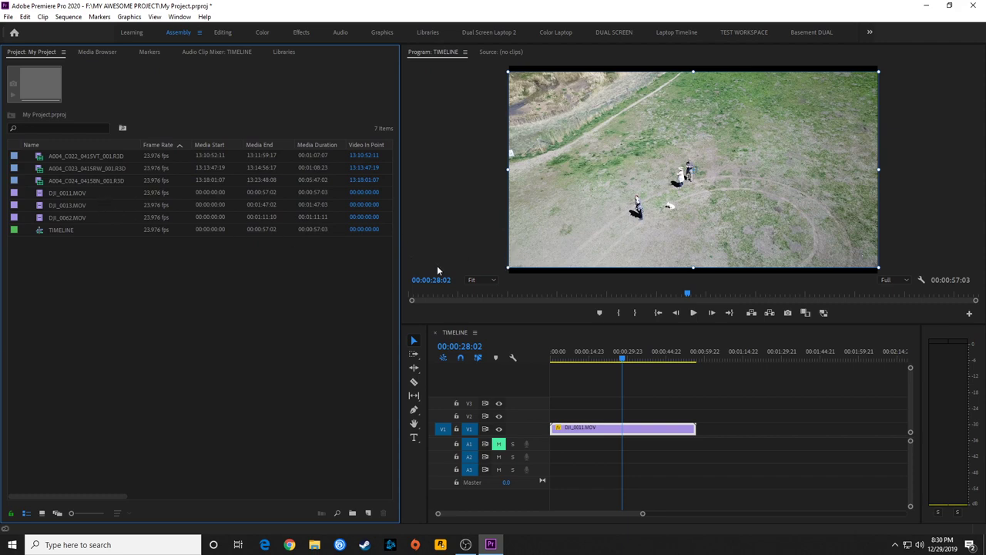
pyautogui.moveTo(506, 269); pyautogui.dragTo(132, 458)
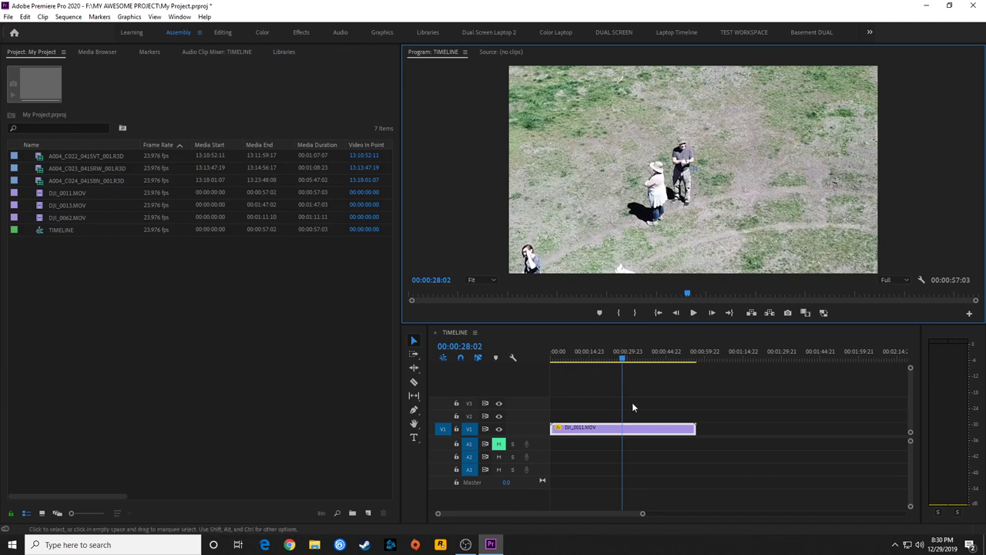
# Remove DJI_0011.MOV from the TIMELINE sequence and delete all six R3D and DJI clips from the project.
pyautogui.click(655, 408)
pyautogui.hotkey('ctrl', 'z')
pyautogui.click(60, 218)
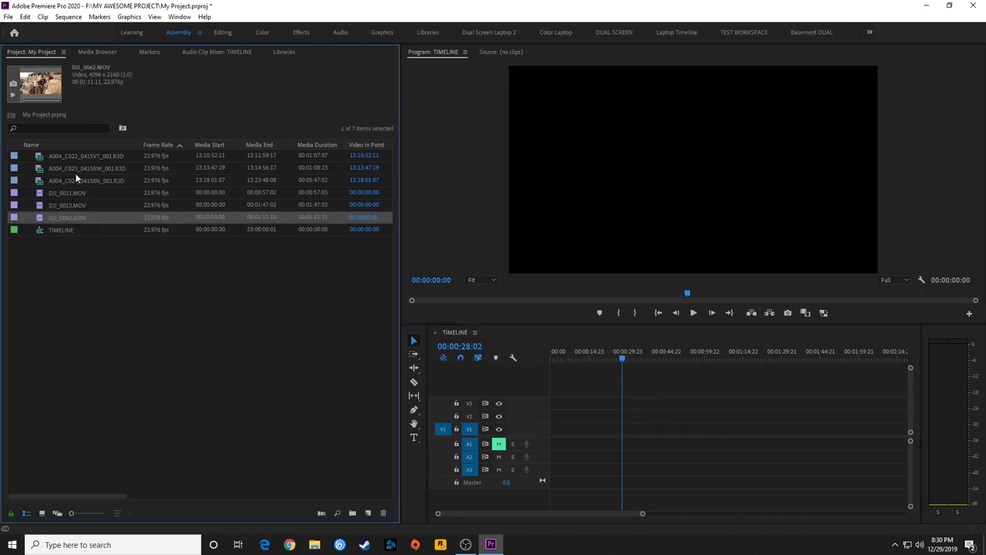
pyautogui.keyDown('shift'); pyautogui.click(76, 156); pyautogui.keyUp('shift')
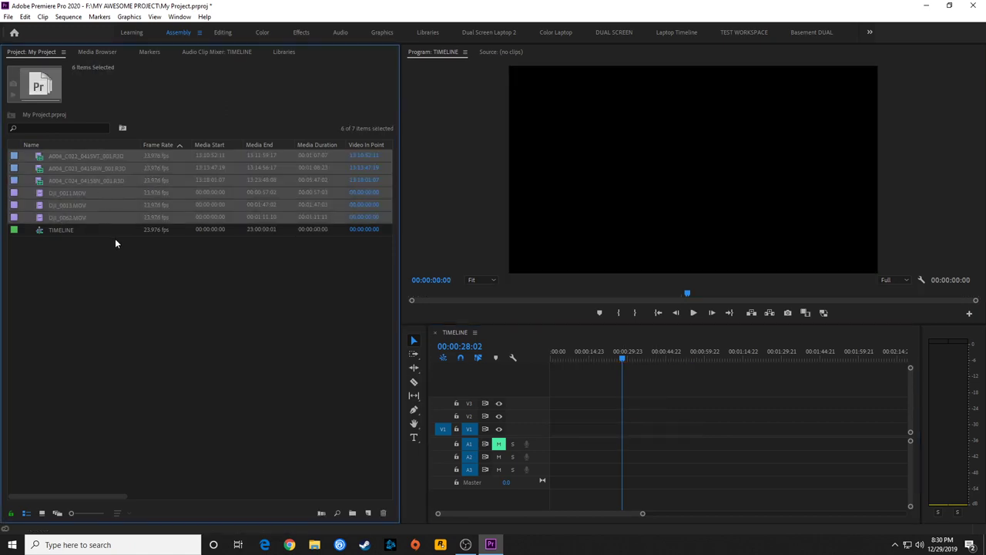
pyautogui.press('Delete')
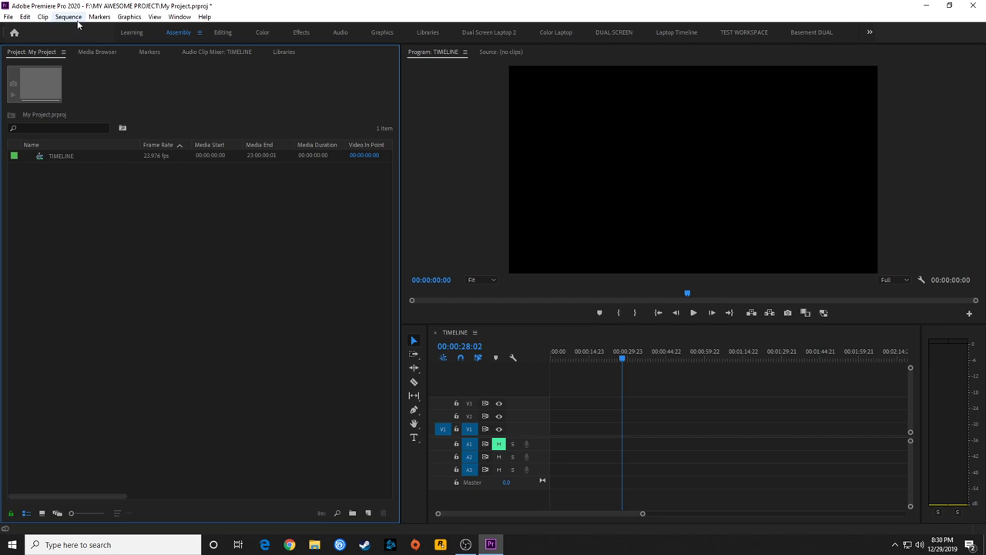
# Set the default media scaling preference to Set to frame size.
pyautogui.click(25, 17)
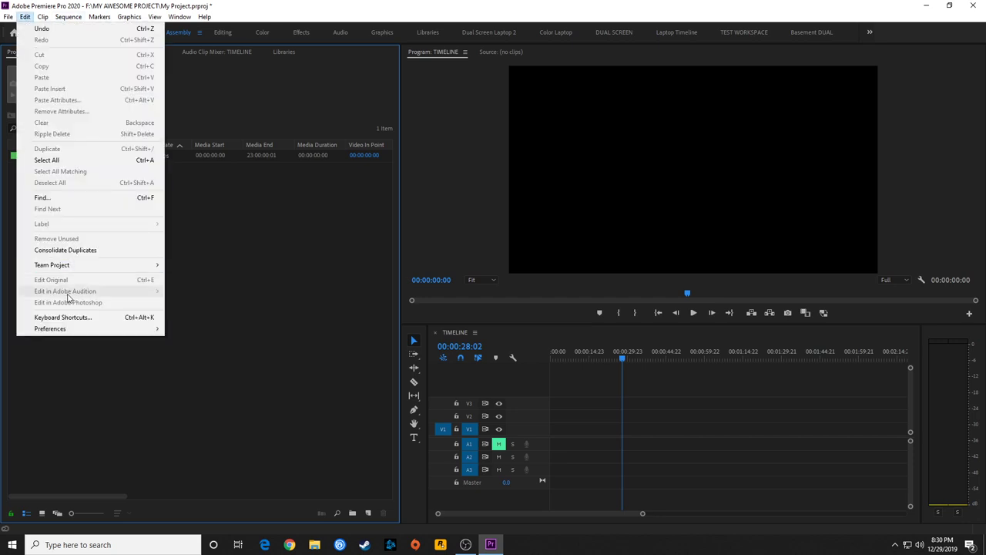
pyautogui.moveTo(77, 328)
pyautogui.click(208, 454)
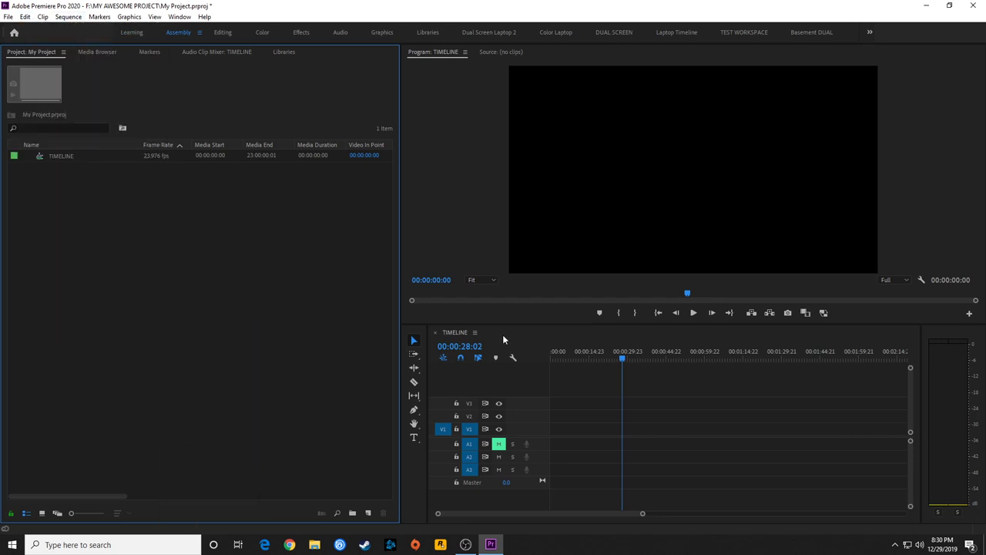
pyautogui.click(542, 182)
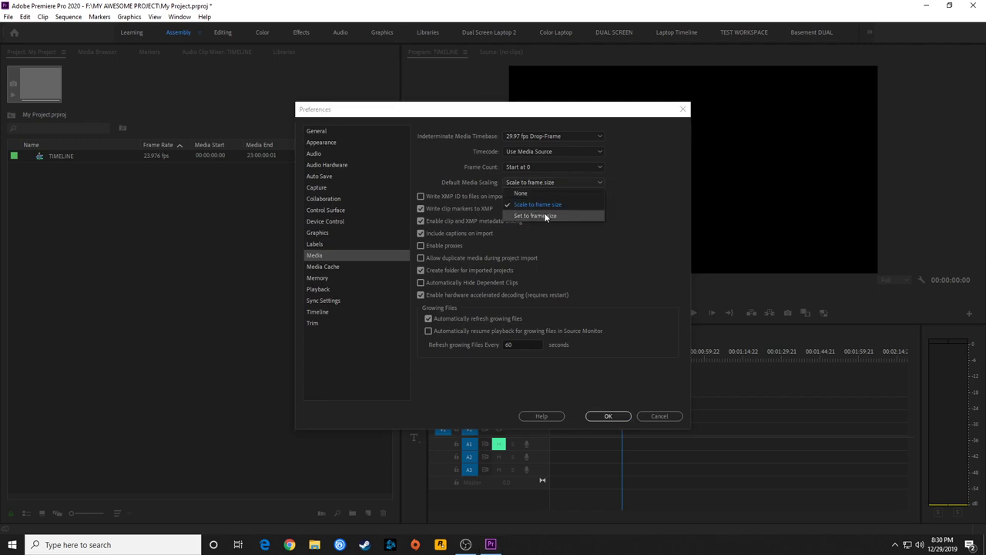
pyautogui.click(544, 216)
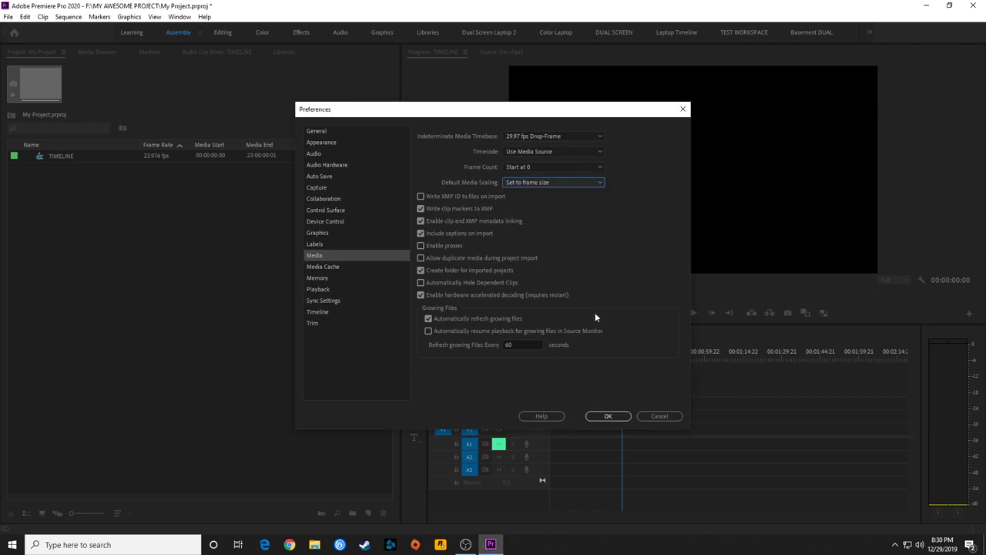
pyautogui.click(609, 417)
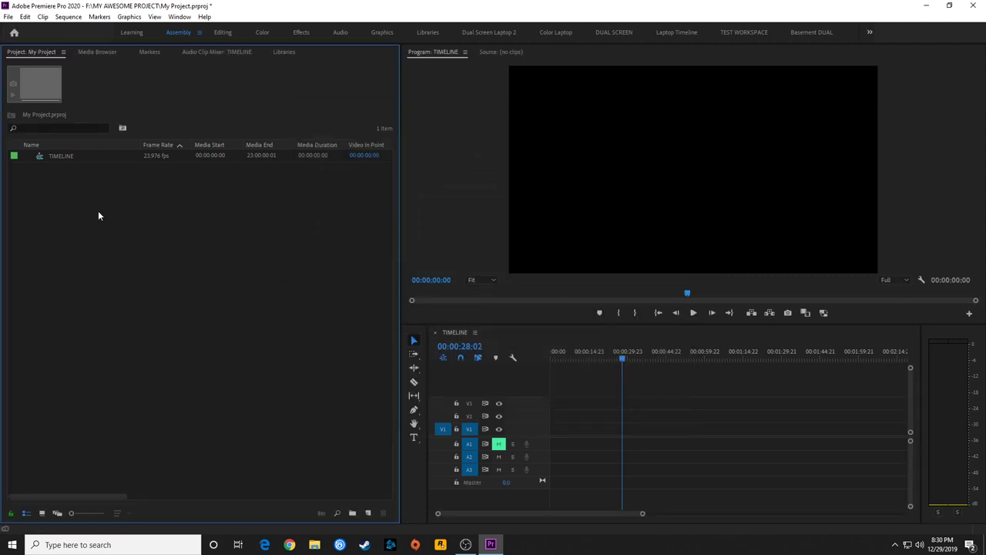
# Return the playhead to 00:00:00:00 and import the three DJI MOV clips from the DRONE FOOTAGE folder into the project.
pyautogui.moveTo(560, 358); pyautogui.dragTo(366, 338)
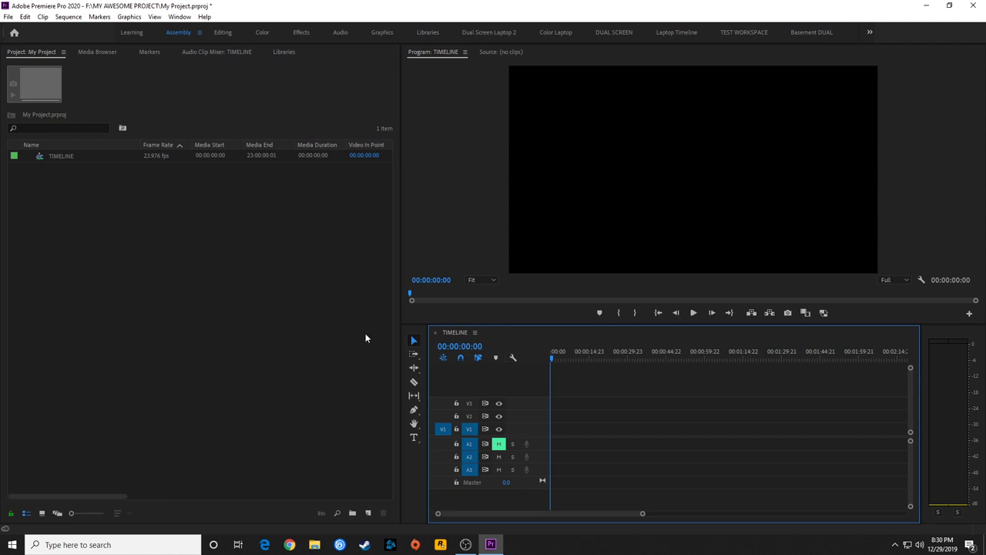
pyautogui.rightClick(98, 203)
pyautogui.click(79, 211)
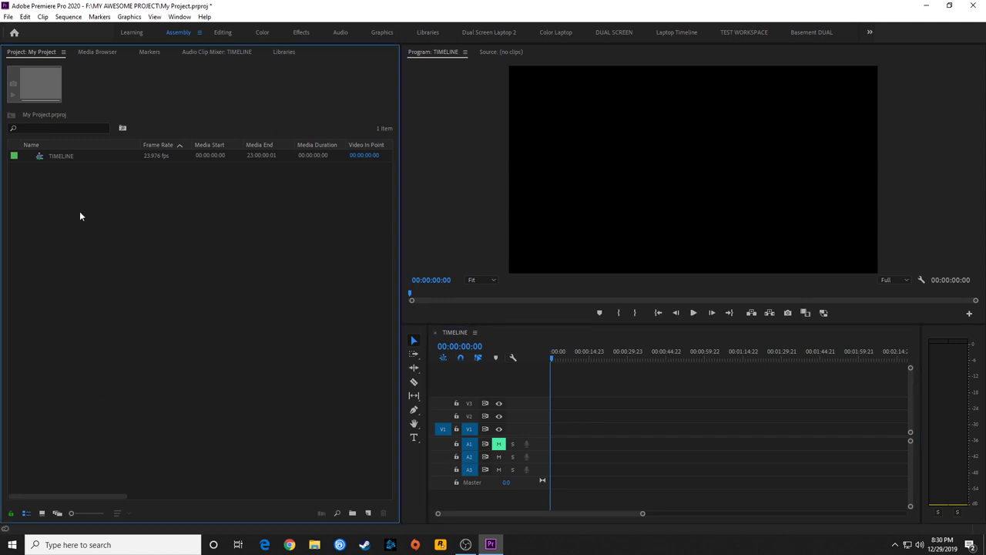
pyautogui.click(97, 52)
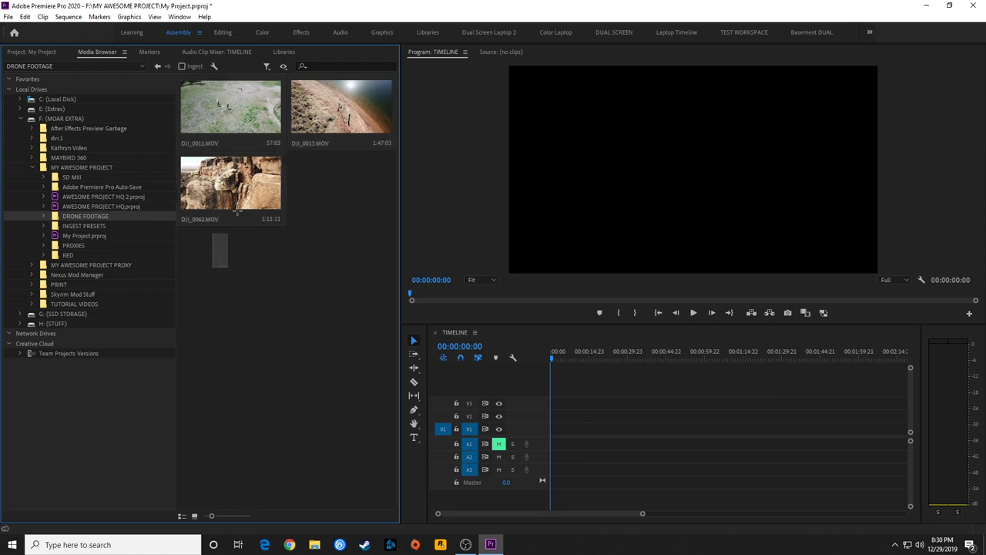
pyautogui.rightClick(331, 105)
pyautogui.click(369, 130)
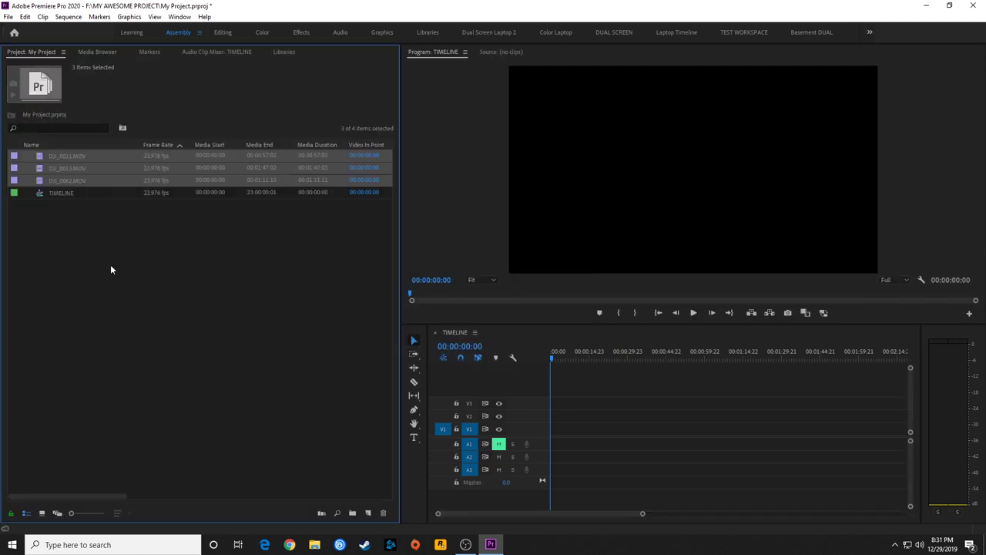
# Place DJI_0011.MOV at the start of V1, keeping the existing sequence settings, and preview it up to about 00:00:21:20.
pyautogui.moveTo(217, 208); pyautogui.dragTo(539, 428)
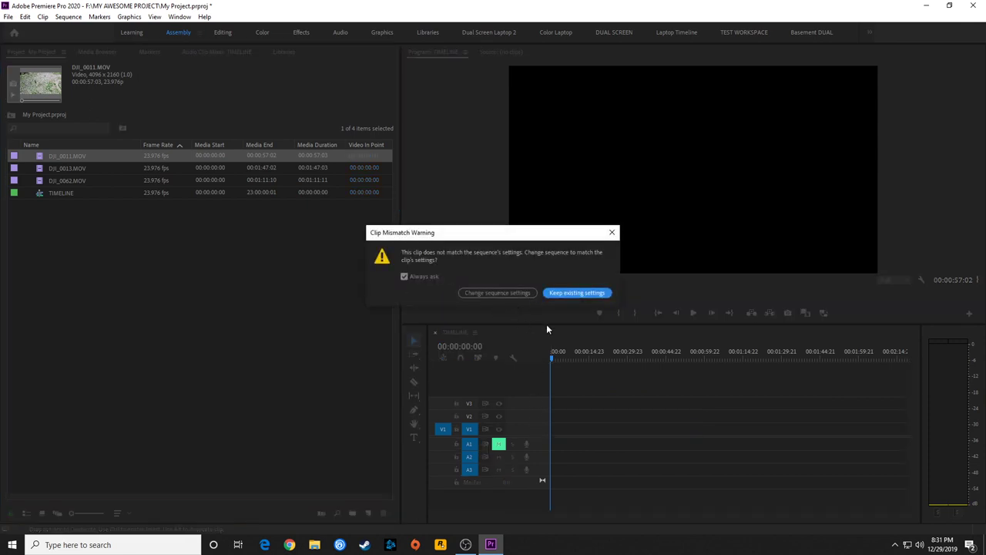
pyautogui.click(575, 293)
pyautogui.click(610, 354)
pyautogui.moveTo(610, 353); pyautogui.dragTo(604, 356)
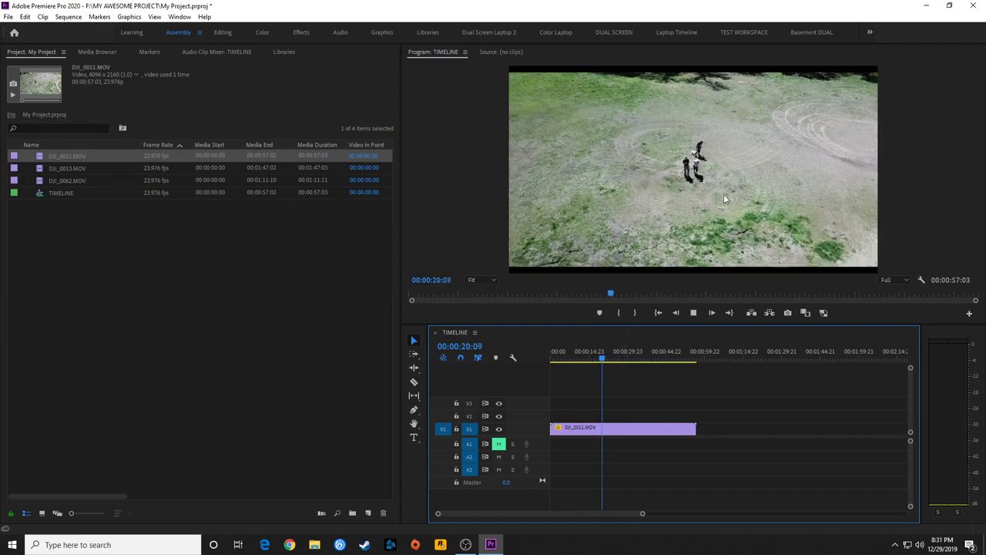
pyautogui.press('space')
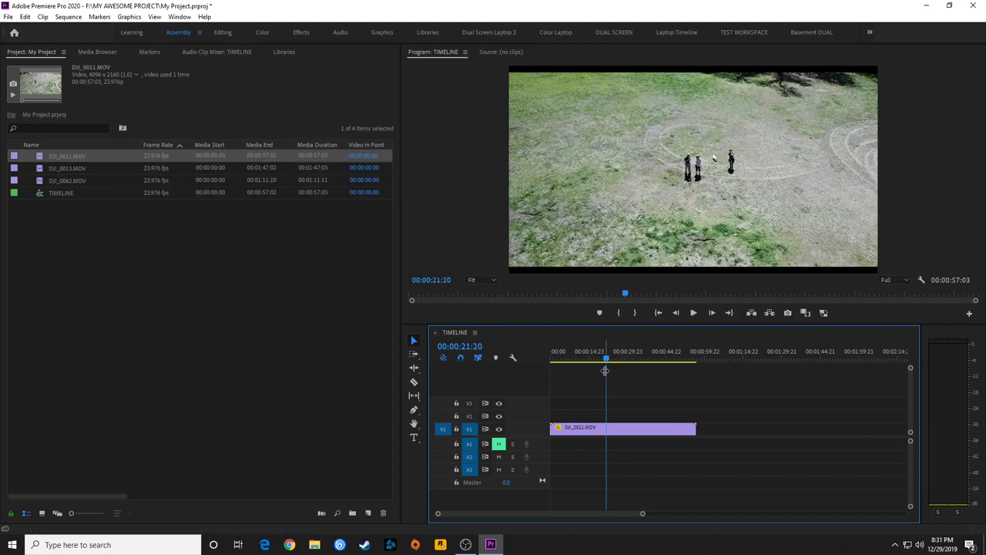
# Enlarge the picture of the DJI_0011.MOV timeline clip well beyond the frame in the Program monitor.
pyautogui.click(611, 430)
pyautogui.click(474, 288)
pyautogui.moveTo(474, 287); pyautogui.dragTo(231, 406)
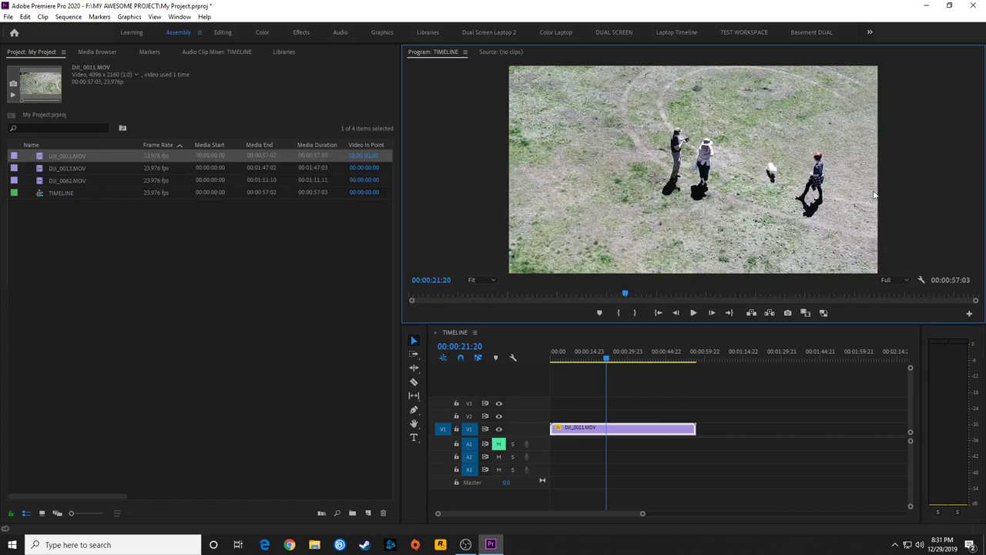
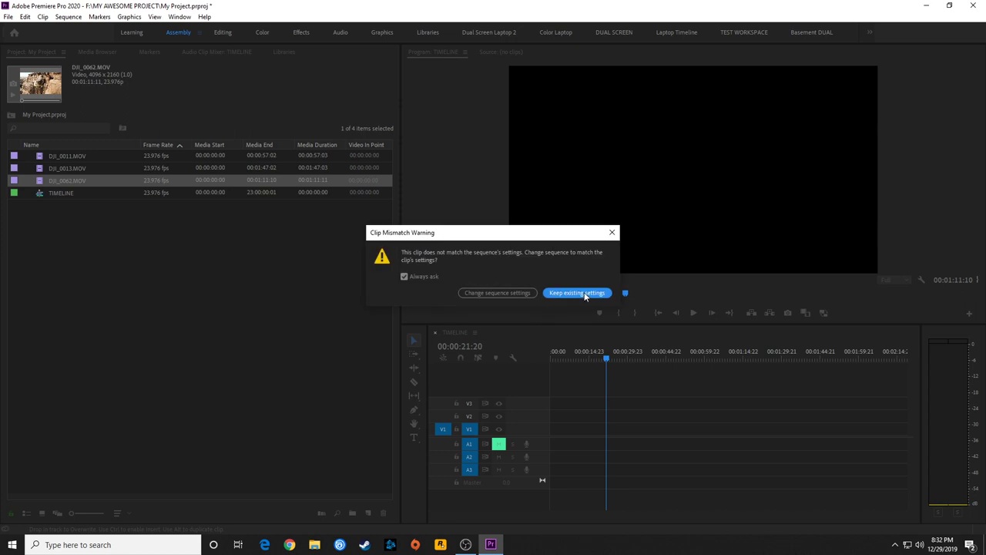
# Place DJI_0062.MOV on V1 with the existing sequence settings and show its effect controls in the Editing workspace.
pyautogui.click(584, 293)
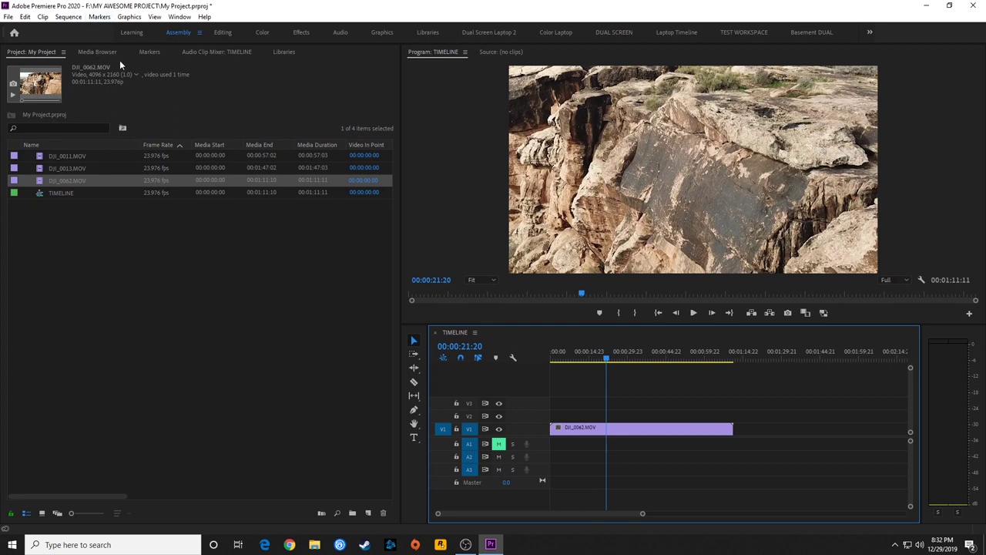
pyautogui.click(223, 32)
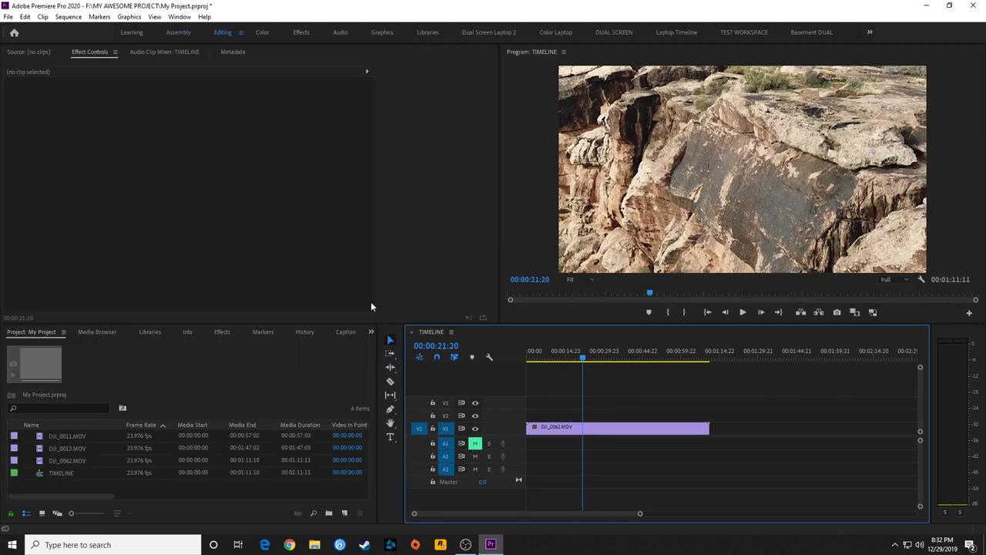
pyautogui.click(573, 429)
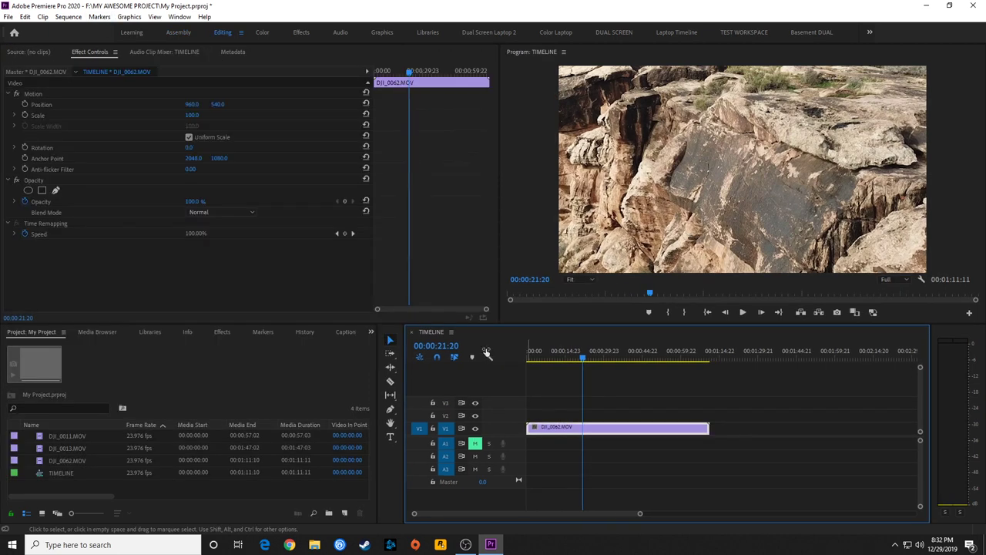
# Try a scale of 49 on the DJI_0062.MOV timeline clip and undo the change.
pyautogui.click(177, 108)
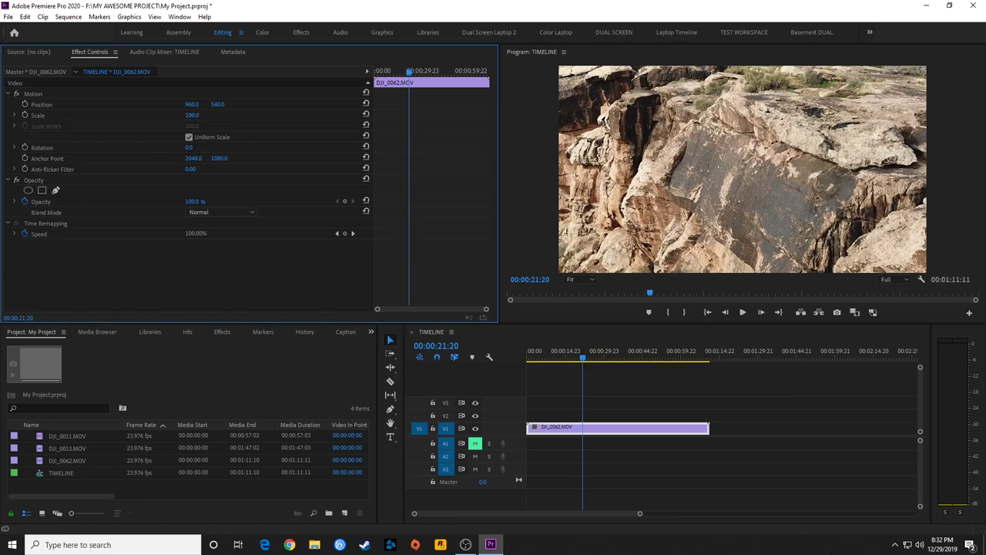
pyautogui.moveTo(192, 115); pyautogui.dragTo(153, 115)
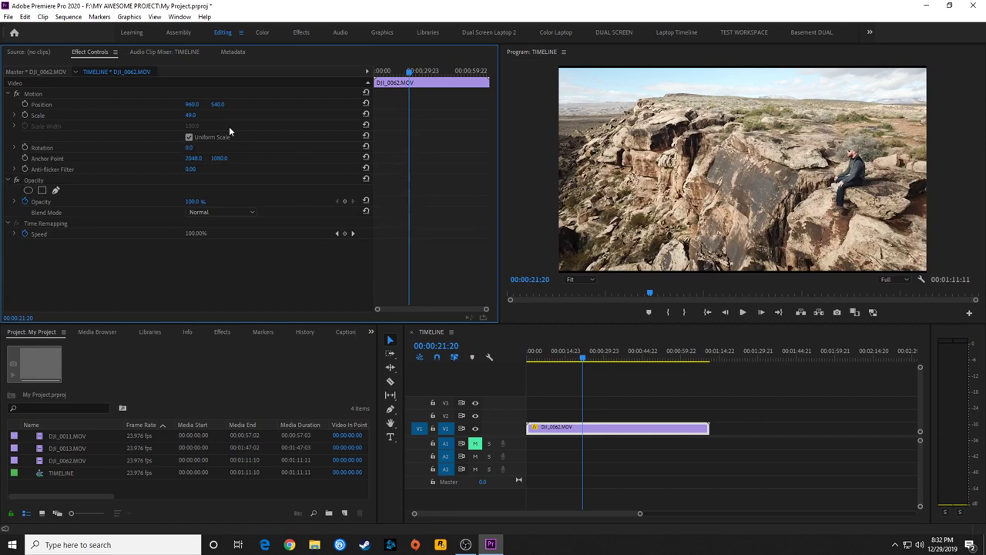
pyautogui.hotkey('ctrl', 'z')
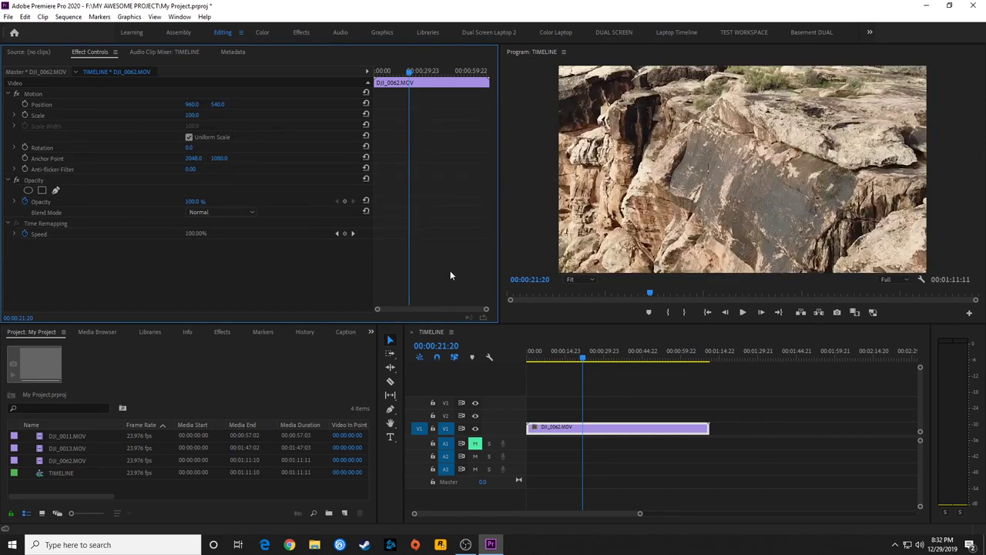
# Return to the Assembly workspace and delete DJI_0062.MOV from the TIMELINE sequence.
pyautogui.hotkey('alt', 'shift', '0')
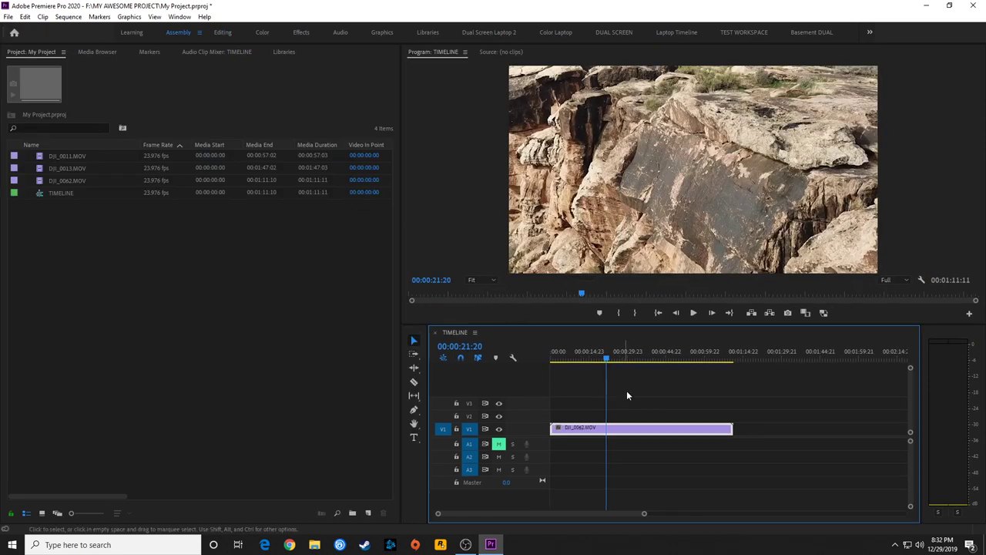
pyautogui.moveTo(652, 396); pyautogui.dragTo(619, 452)
pyautogui.press('Delete')
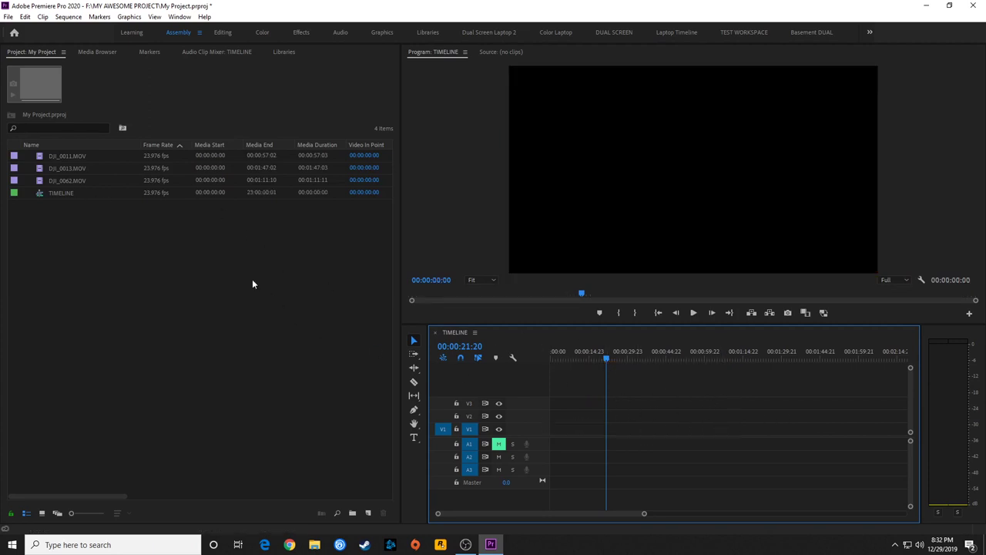
# Apply Scale to Frame Size to the DJI_0011.MOV, DJI_0013.MOV and DJI_0062.MOV clips in the project.
pyautogui.click(66, 182)
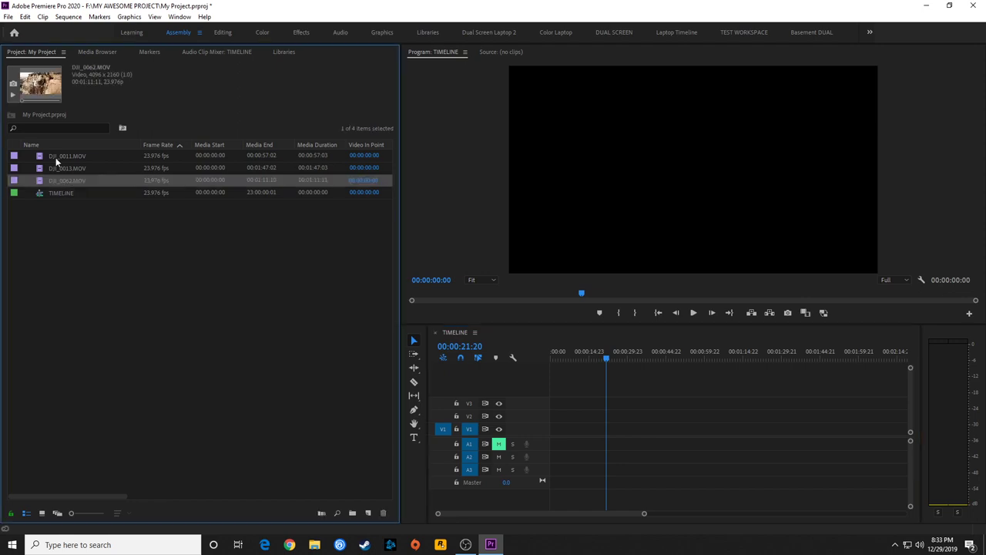
pyautogui.keyDown('shift'); pyautogui.click(55, 160); pyautogui.keyUp('shift')
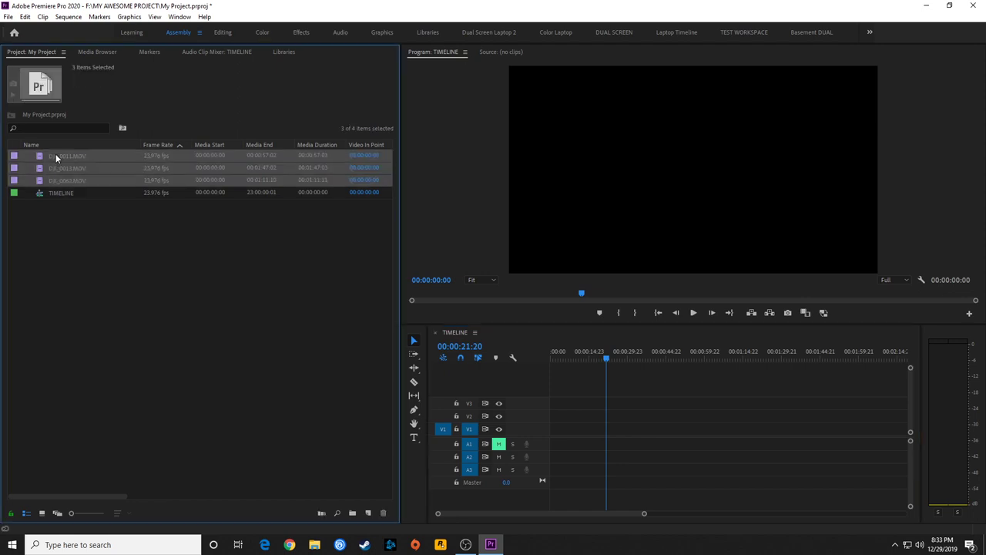
pyautogui.click(42, 17)
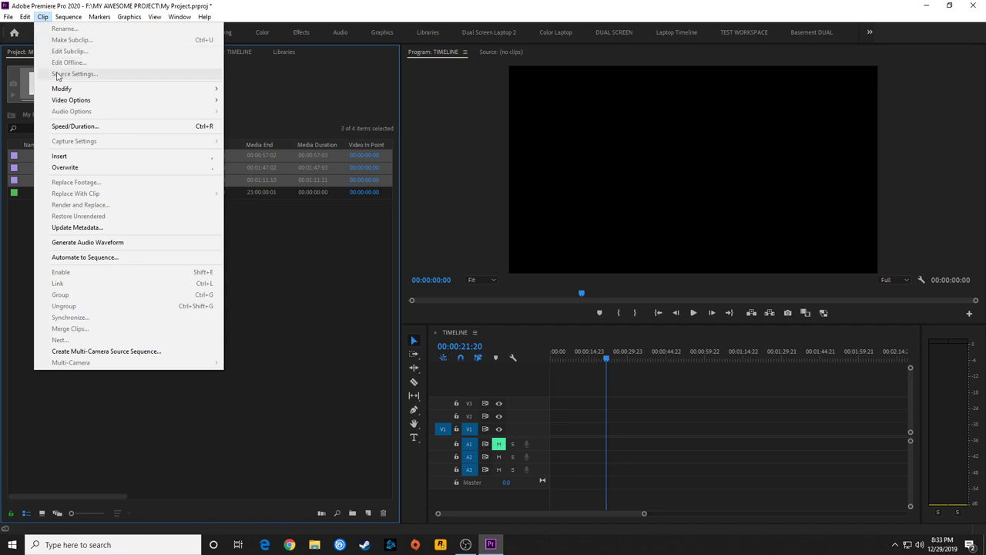
pyautogui.moveTo(72, 99)
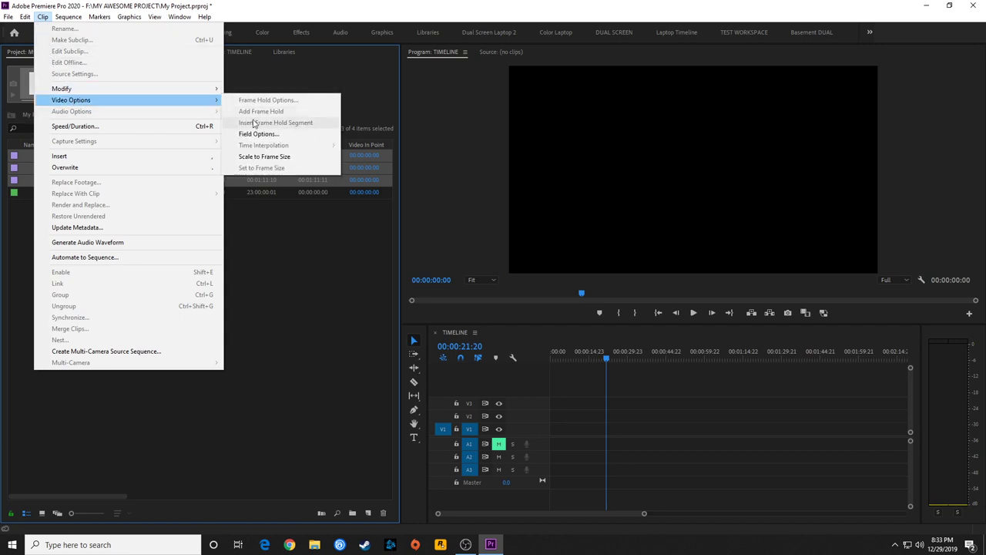
pyautogui.click(274, 156)
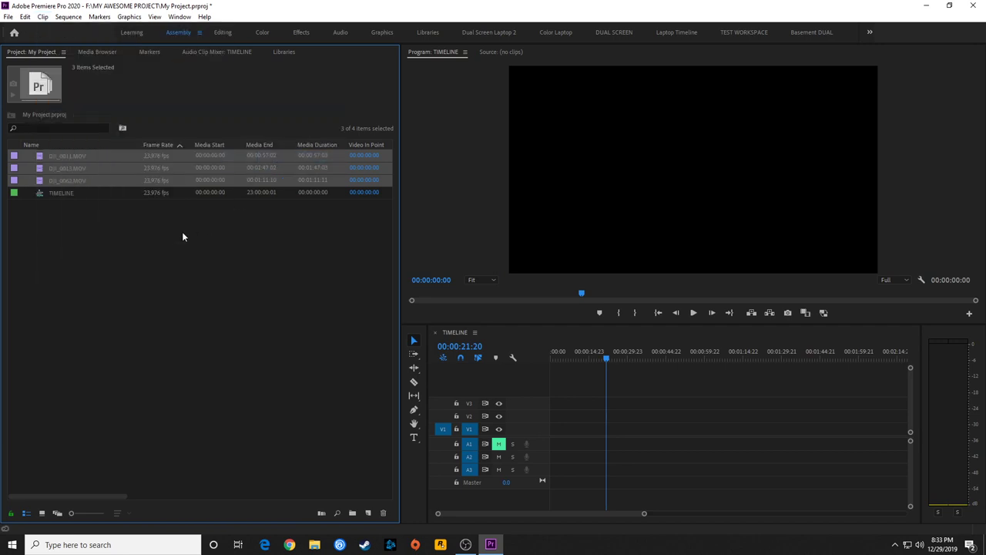
# Place DJI_0011.MOV at the start of V1 with the existing sequence settings and select the timeline clip.
pyautogui.click(42, 155)
pyautogui.moveTo(468, 315); pyautogui.dragTo(539, 431)
pyautogui.click(571, 292)
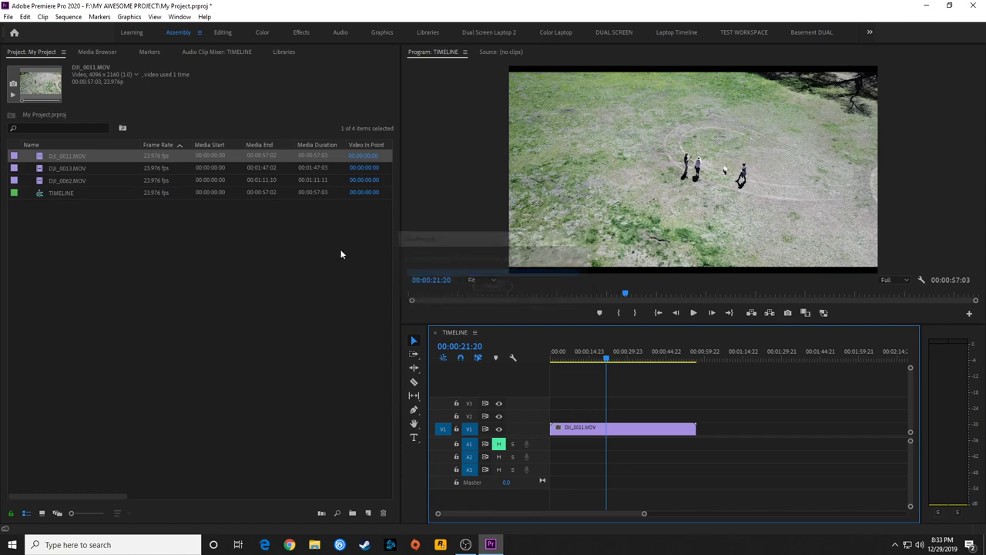
pyautogui.click(609, 427)
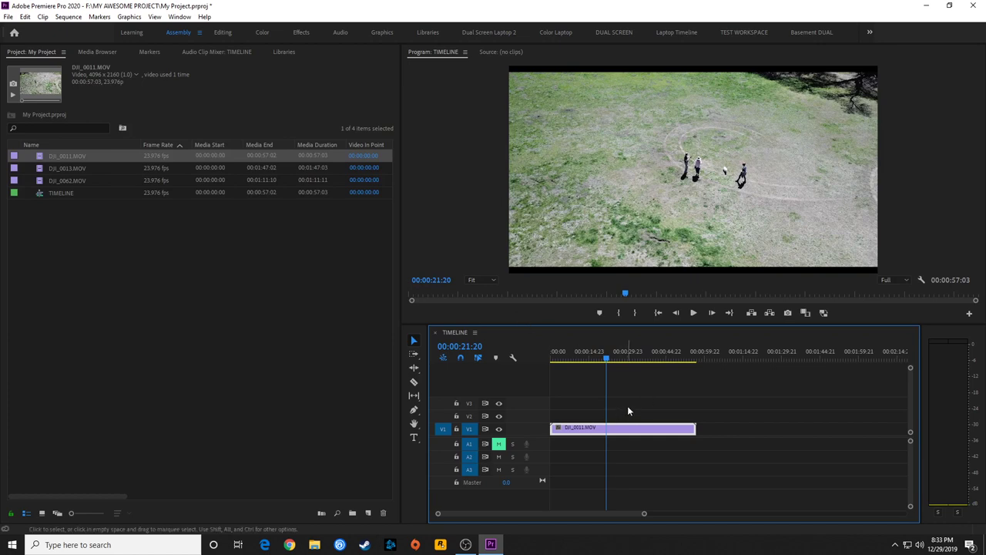
# Set the default media scaling preference to Scale to frame size and apply it.
pyautogui.click(346, 262)
pyautogui.click(25, 16)
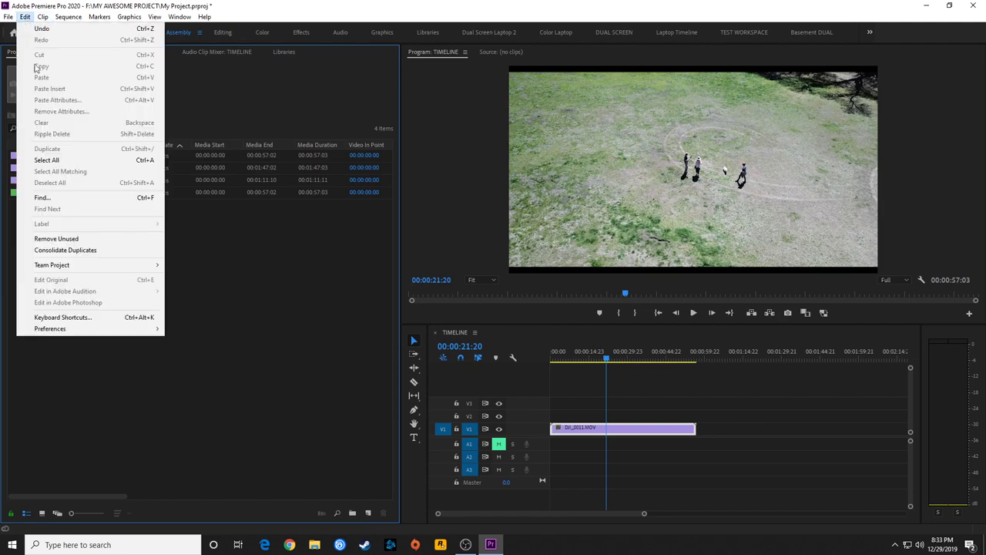
pyautogui.moveTo(104, 330)
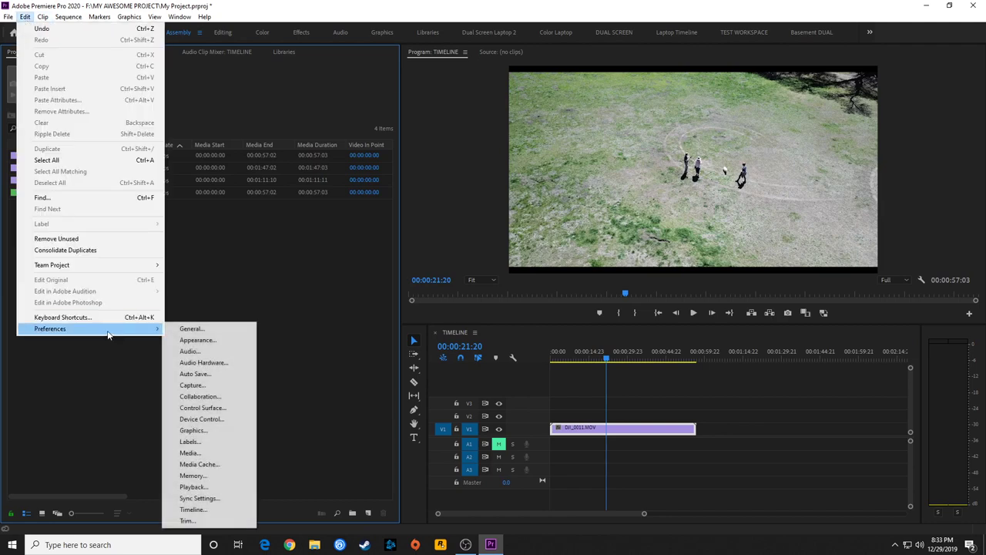
pyautogui.click(218, 453)
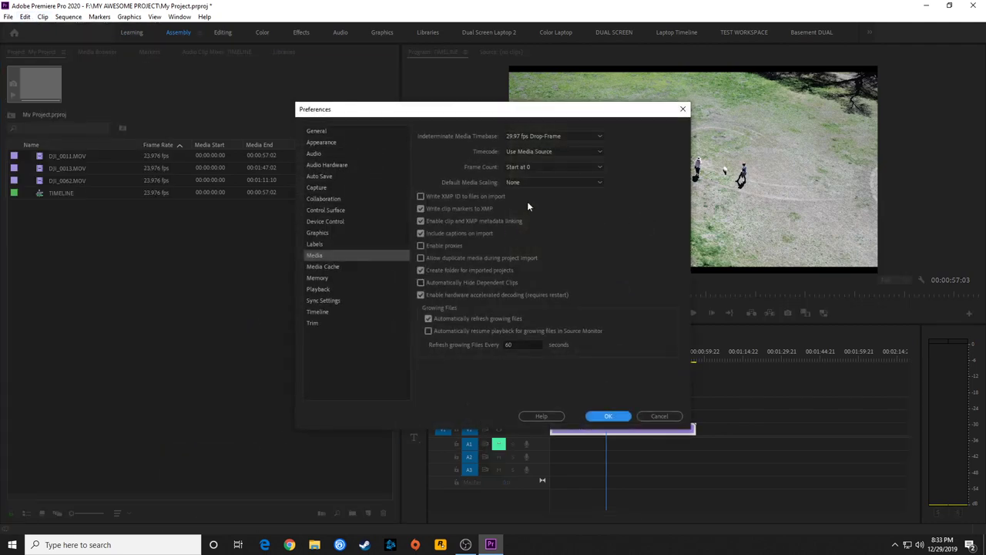
pyautogui.click(526, 185)
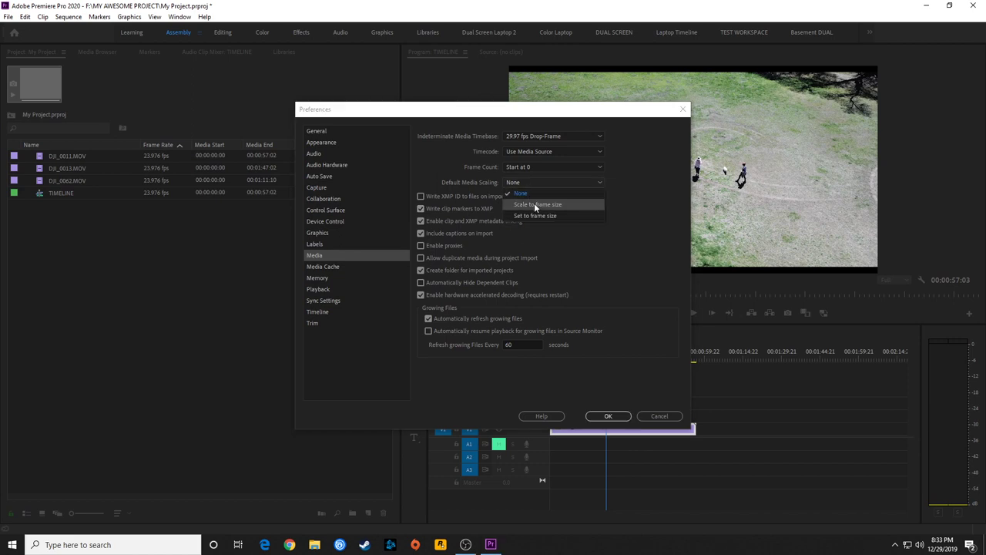
pyautogui.click(534, 204)
pyautogui.click(608, 416)
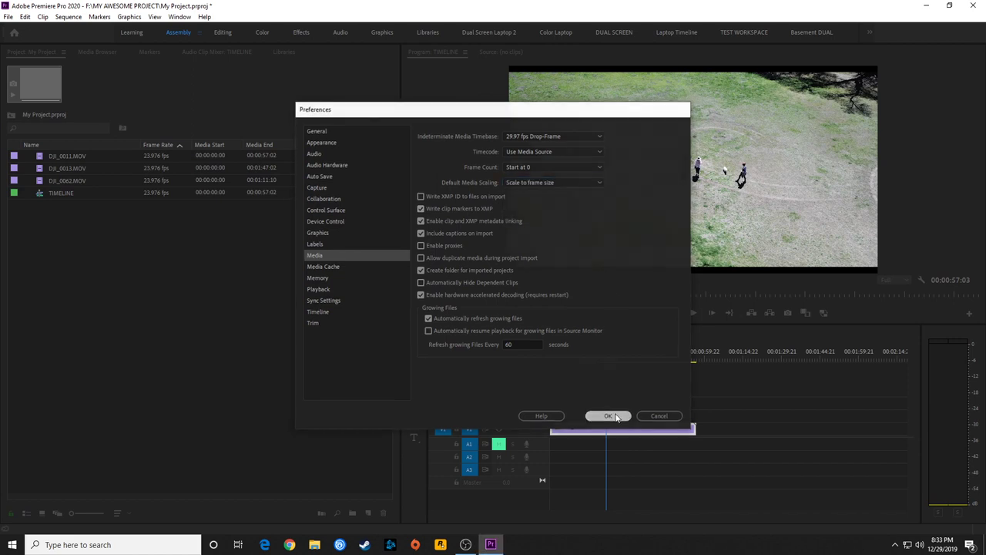